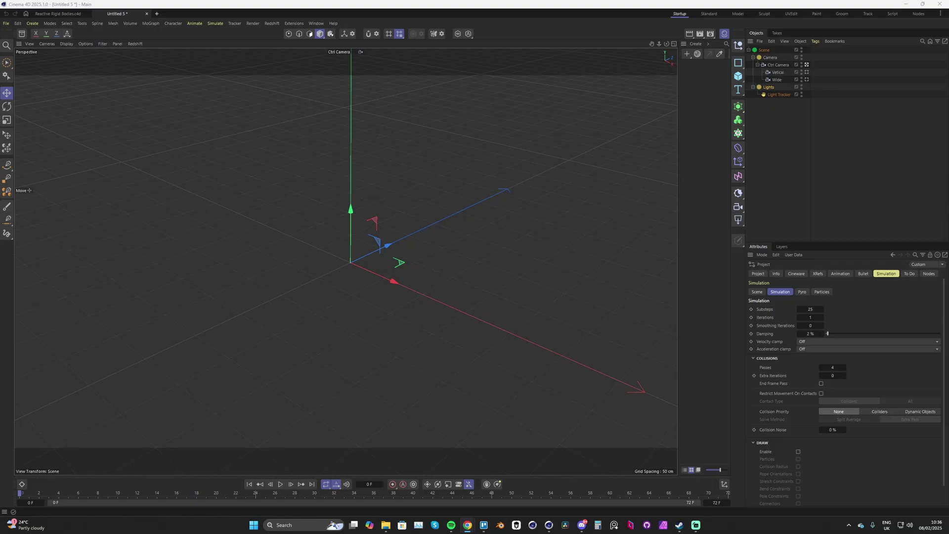
Watch the reference cube animation from the start, then return to the 3D scene
left_click_drag(948, 50, 446, 45)
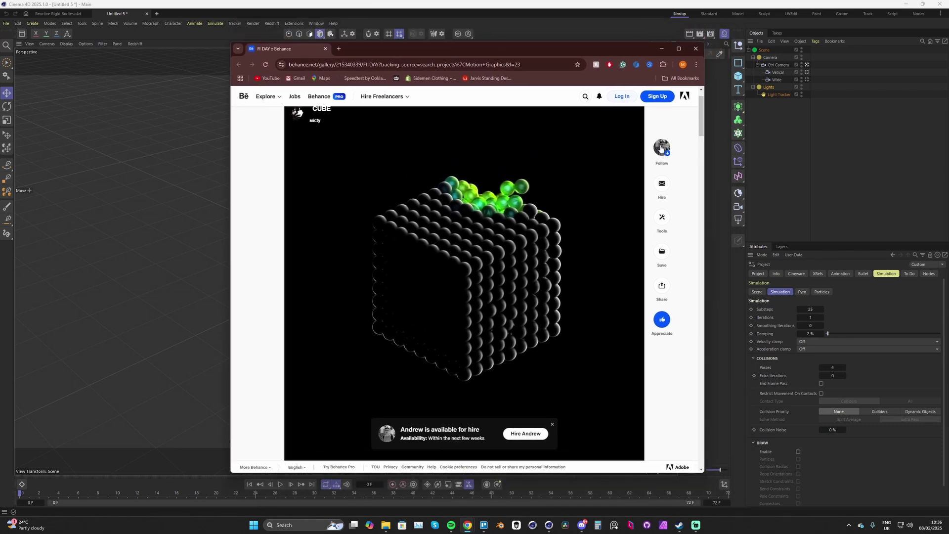
mouse_move(661, 147)
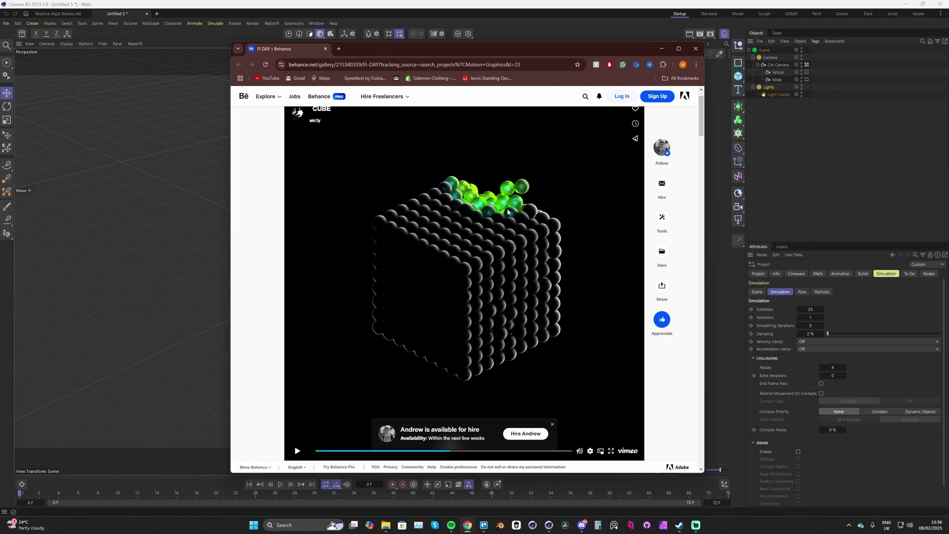
left_click(297, 450)
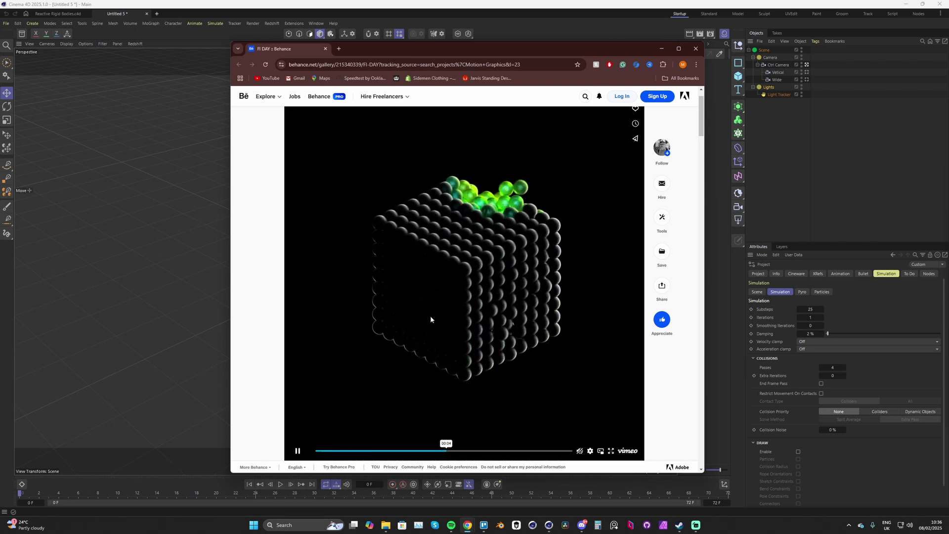
left_click(147, 243)
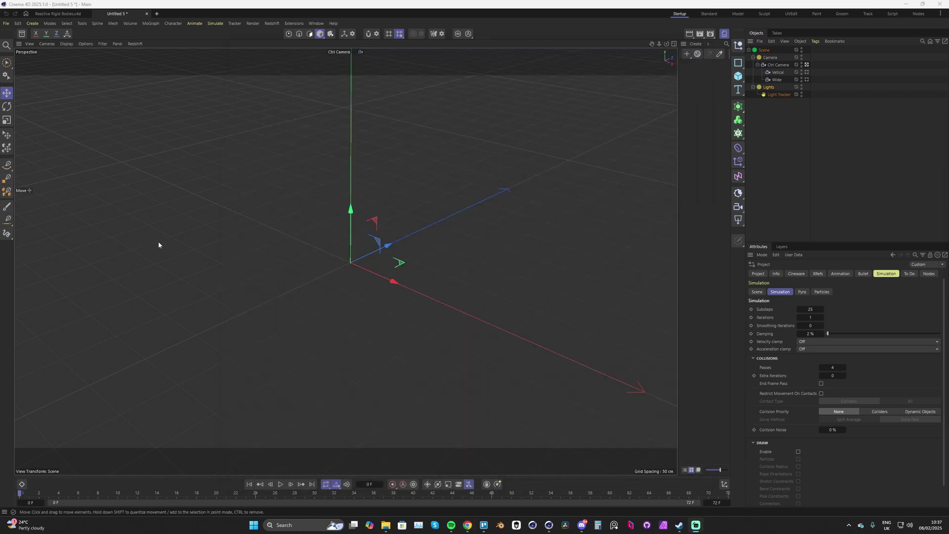
Add a Sphere of type Hexahedron with 24 segments
left_click(738, 76)
left_click(811, 114)
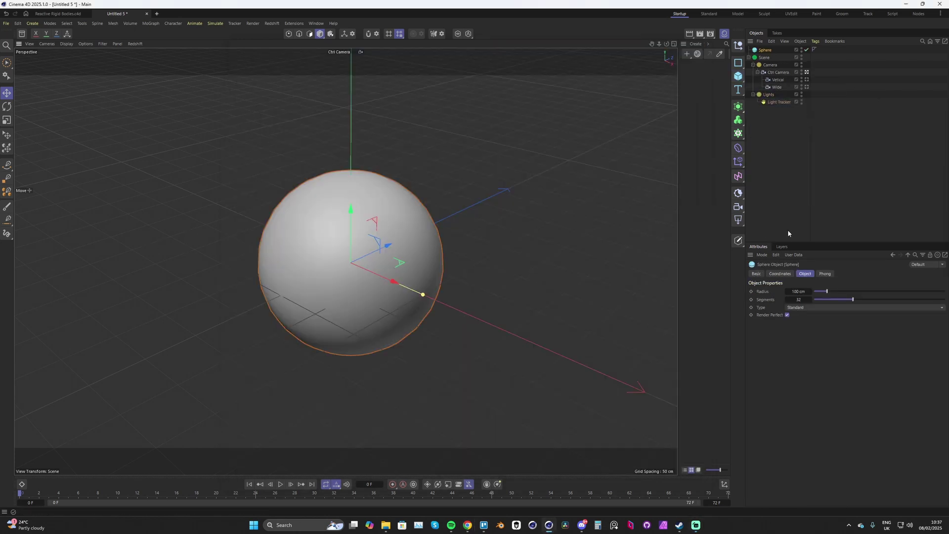
left_click(799, 307)
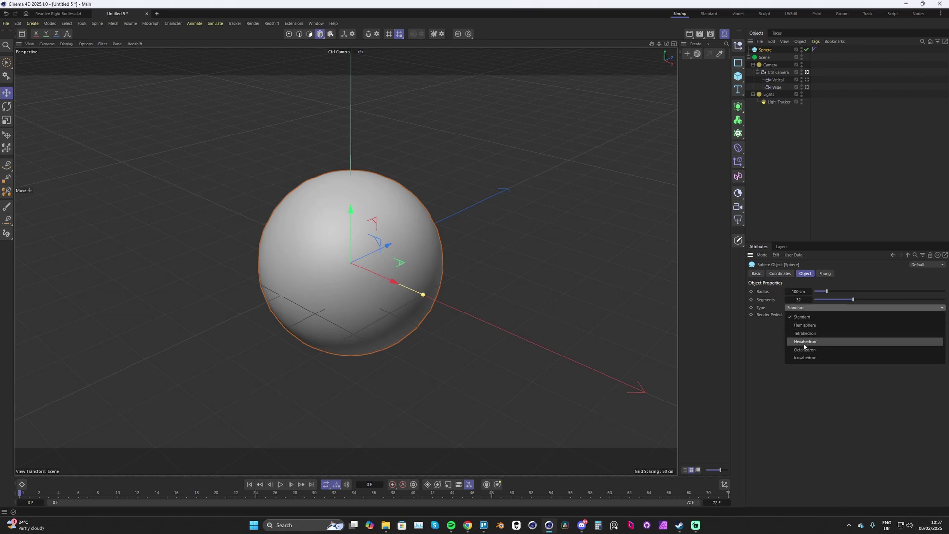
left_click(802, 327)
left_click(797, 299)
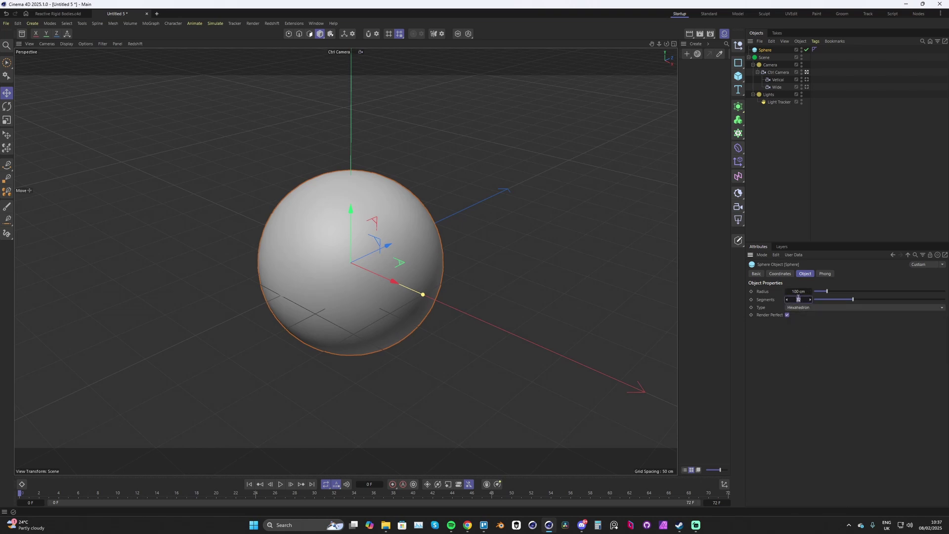
type("24")
key("Return")
Show the viewport in Gouraud Shading (Lines) and view the sphere from above
key("n")
key("b")
scroll(361, 197, "down", 2)
scroll(361, 198, "down", 2)
left_click_drag(361, 197, 370, 228, "alt")
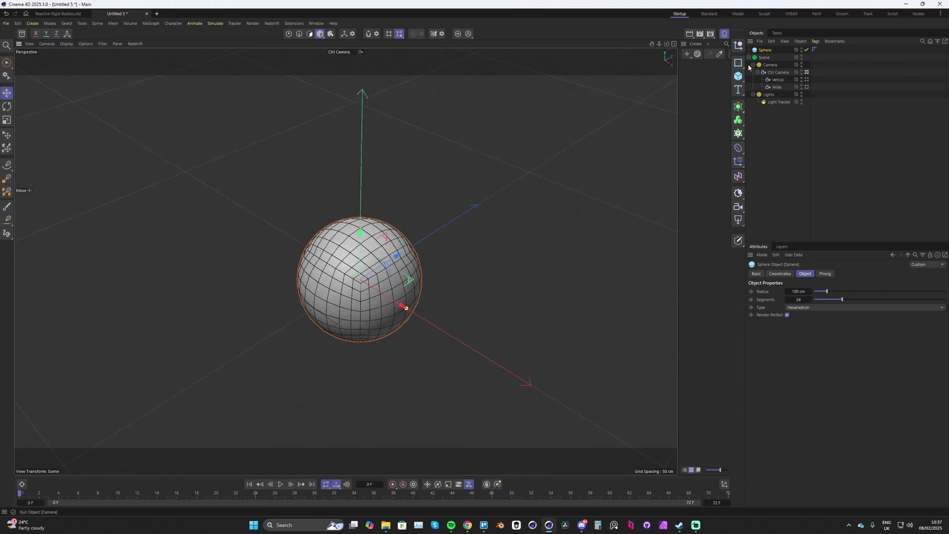
Put the sphere into a grid Cloner and reduce the sphere radius to 99 cm
left_click(738, 133, "alt")
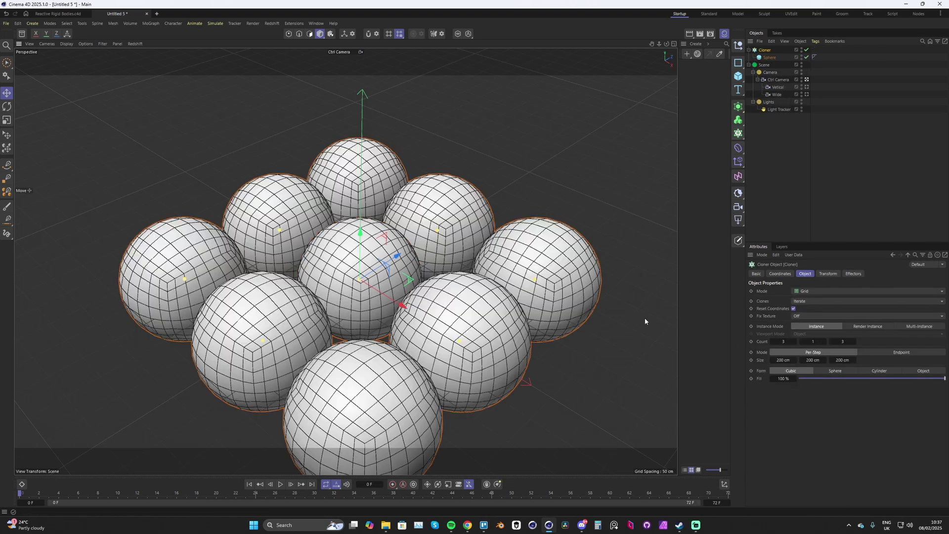
left_click_drag(490, 321, 516, 299, "alt")
left_click(763, 58)
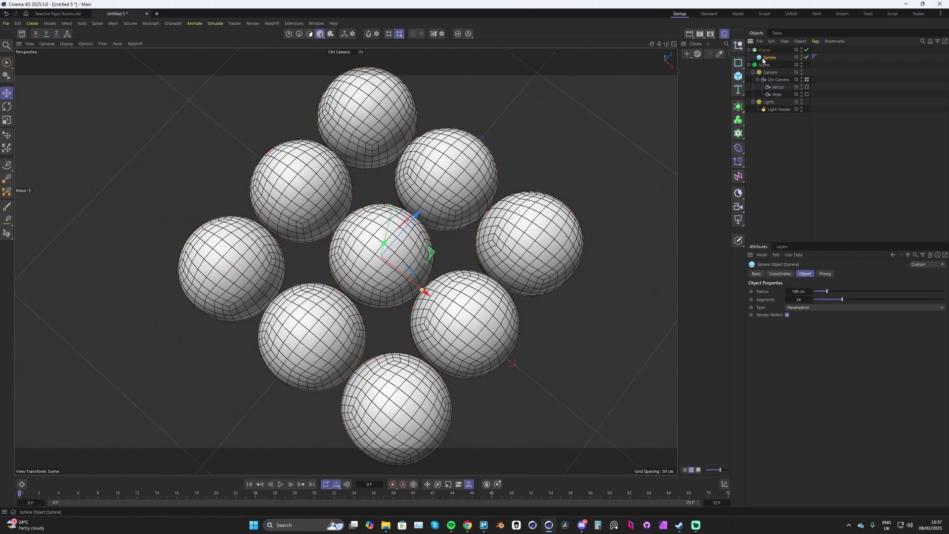
left_click(788, 292)
left_click_drag(470, 319, 418, 263, "alt")
scroll(410, 309, "up", 5)
scroll(354, 333, "down", 4)
scroll(414, 281, "down", 5)
Set the Cloner count to 12 × 12 × 12 to build the cube of spheres
left_click(764, 51)
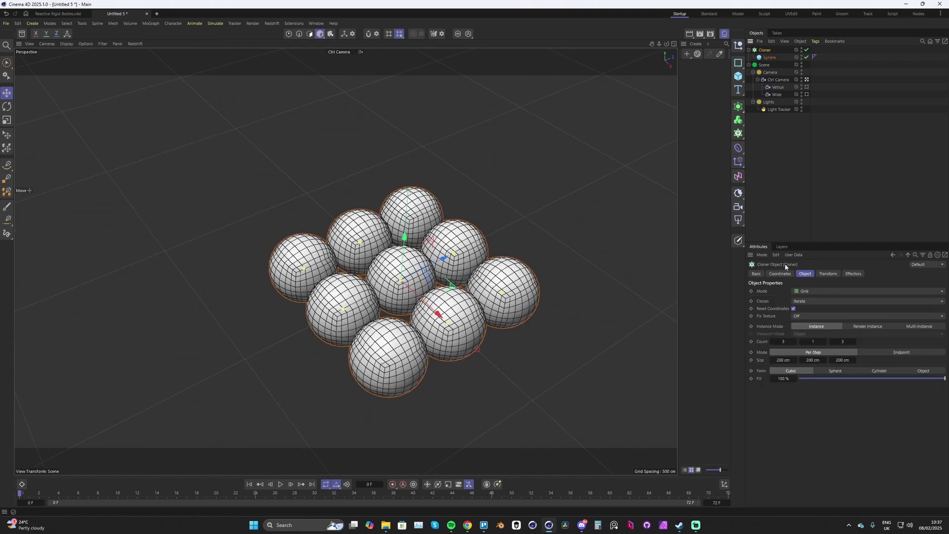
left_click(780, 340)
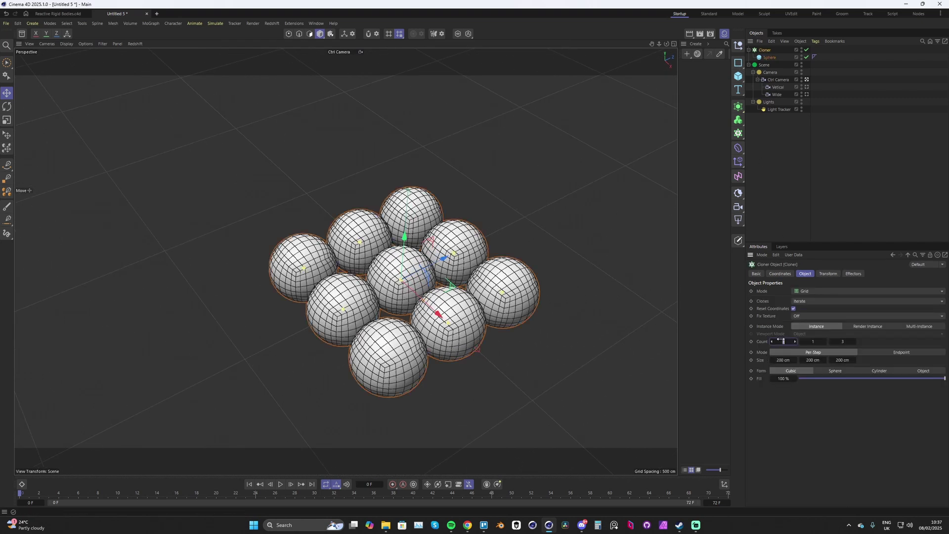
left_click(812, 341)
type("12")
left_click(841, 341)
type("12")
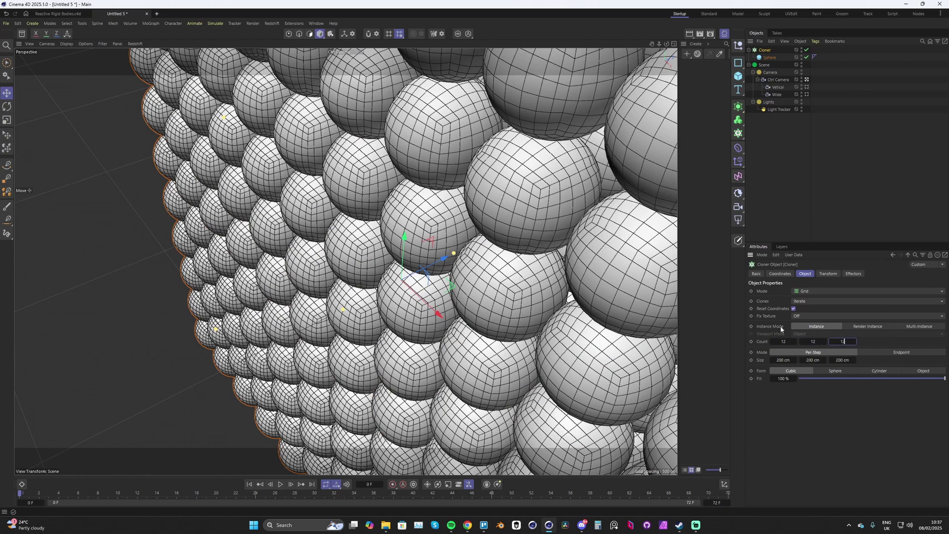
scroll(410, 228, "down", 10)
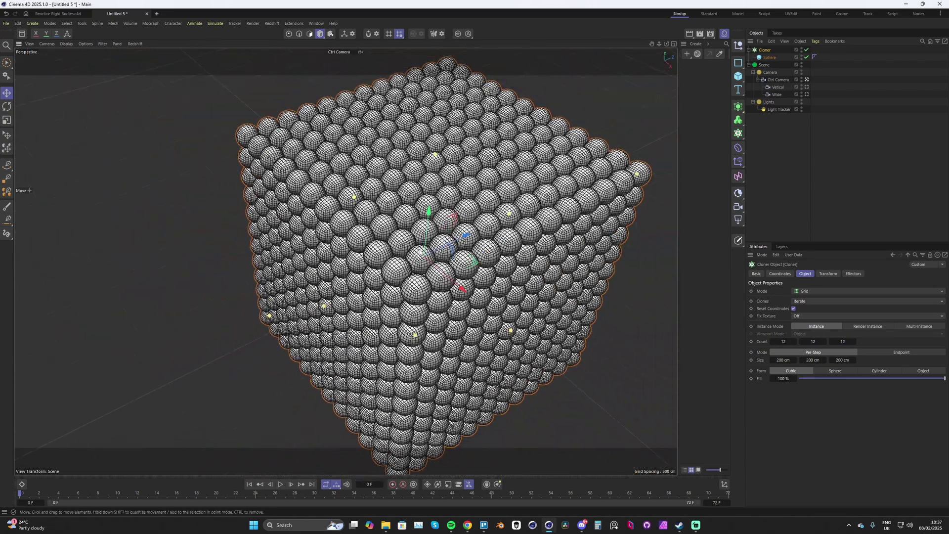
scroll(423, 252, "down", 2)
scroll(419, 248, "up", 2)
mouse_move(419, 249)
left_mouse_down("alt")
mouse_move(429, 222)
mouse_move(418, 241)
left_mouse_up("alt")
scroll(419, 245, "down", 1)
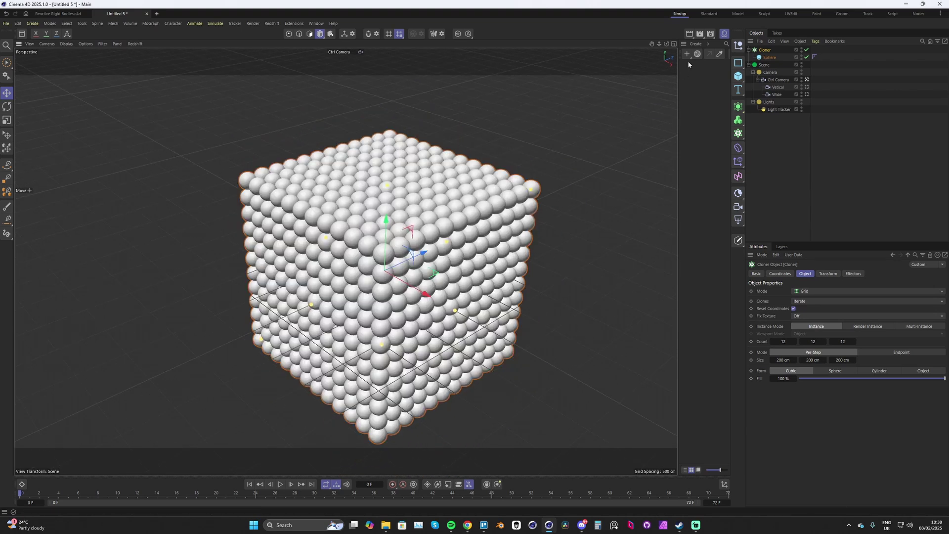
Add a Bullet Rigid Body tag to the Cloner
right_click(765, 51)
mouse_move(800, 74)
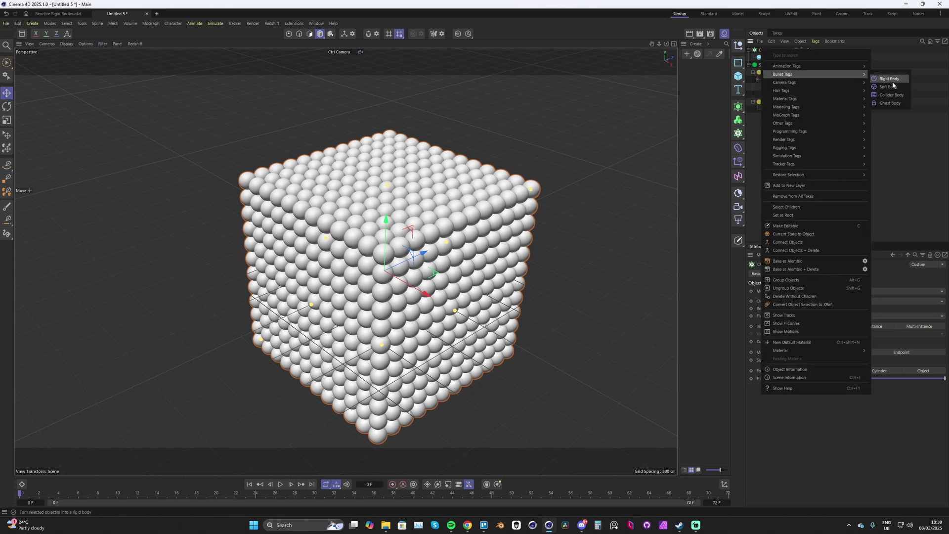
left_click(890, 79)
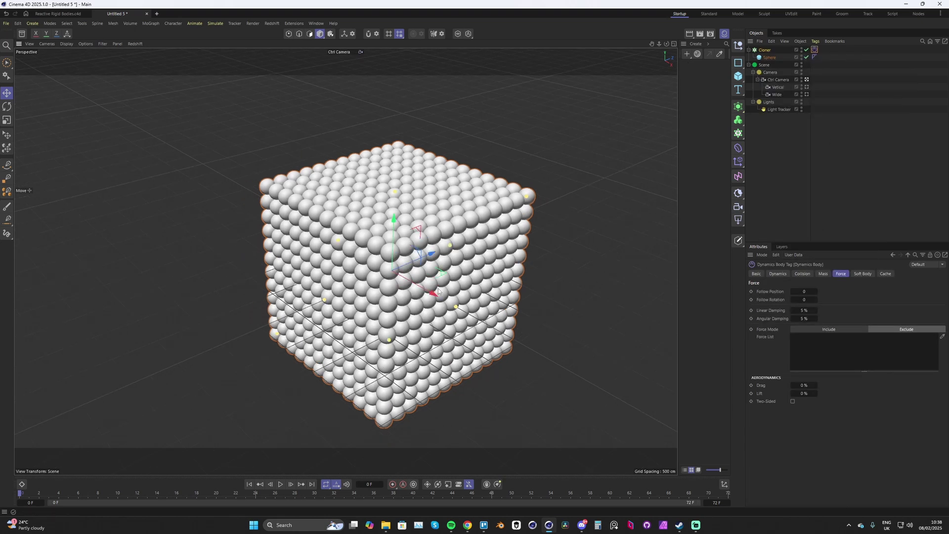
Play and rewind the simulation to check the sphere cube keeps its shape
key("F8")
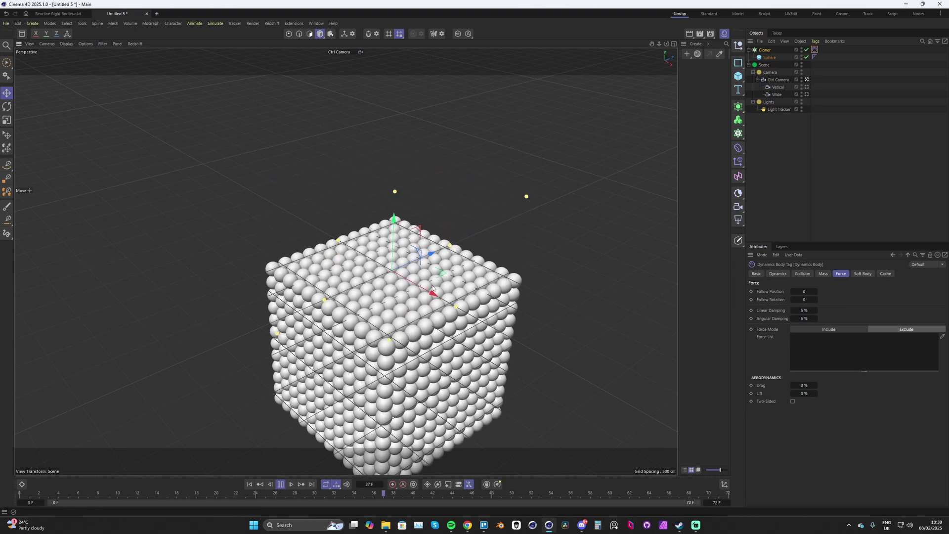
key("F8")
key("shift+f")
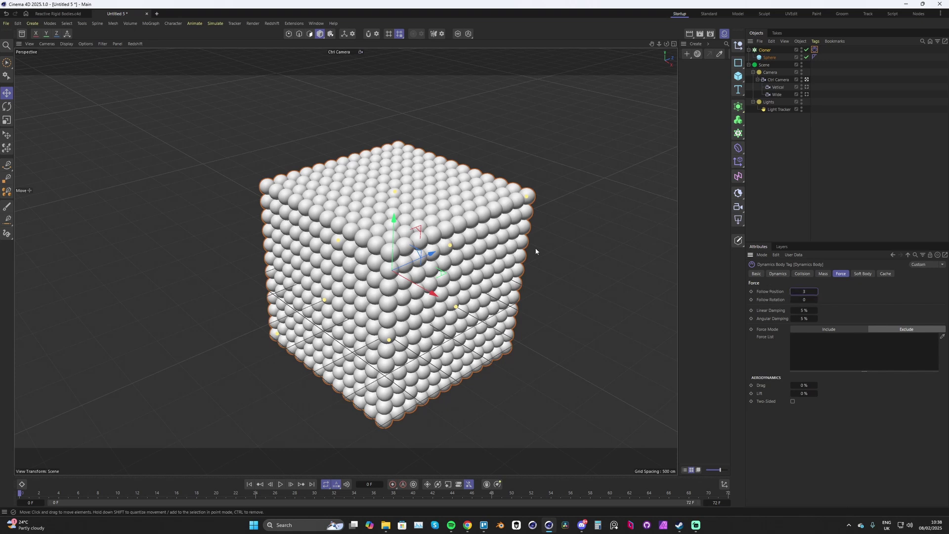
key("F8")
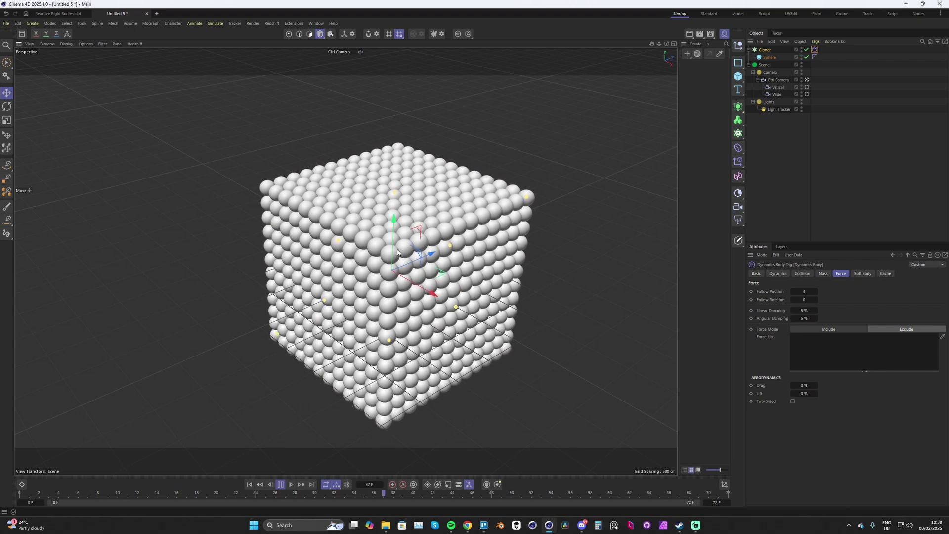
key("F8")
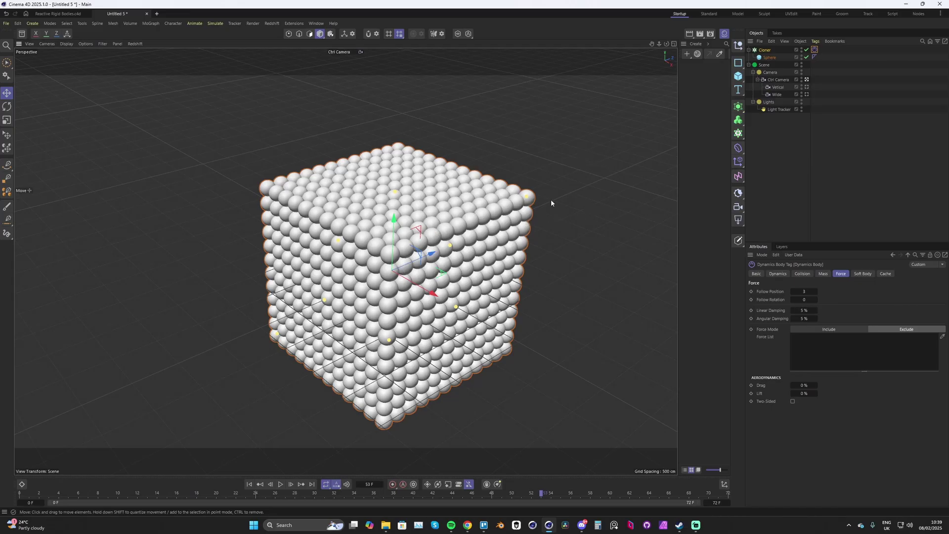
Add a Turbulence force with 400 cm strength and 150 % scale
left_click(215, 24)
mouse_move(254, 38)
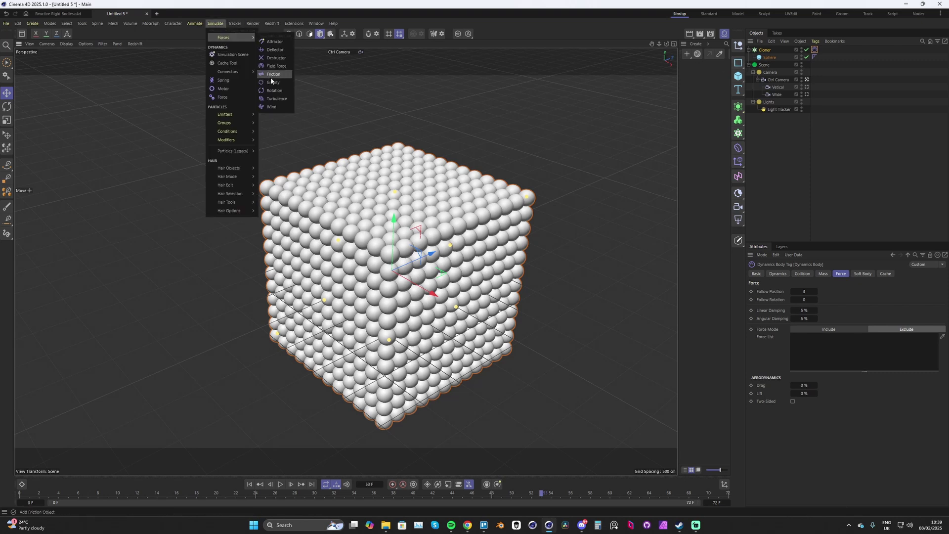
left_click(277, 98)
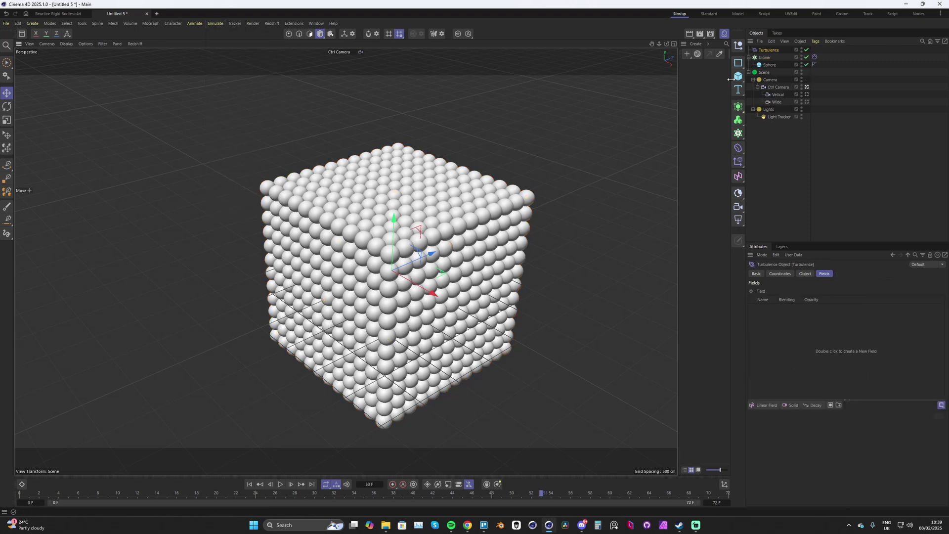
left_click(805, 274)
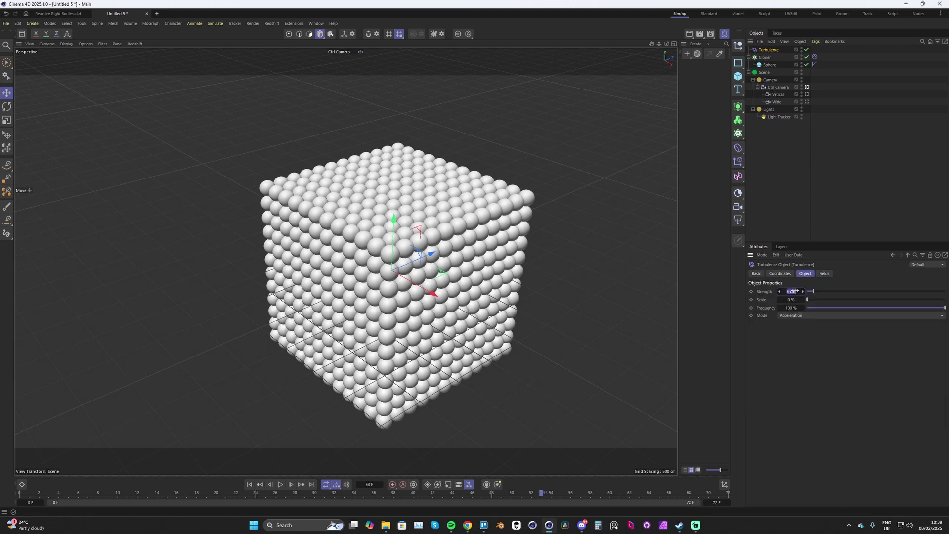
left_click(792, 291)
type("400")
key("Return")
left_click_drag(856, 300, 901, 299)
left_click(797, 300)
type("150")
key("Return")
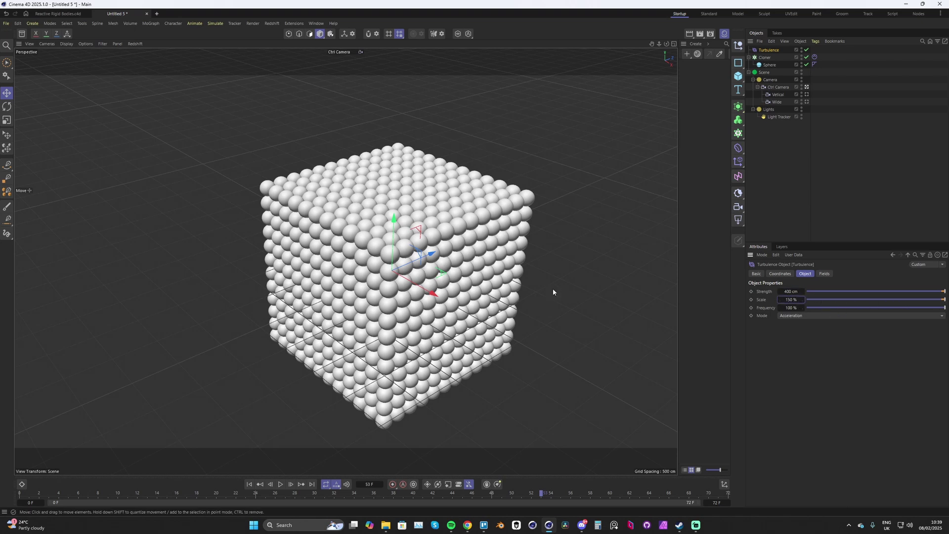
Play the simulation to watch the turbulence, then rewind to the start
key("shift+f")
key("F8")
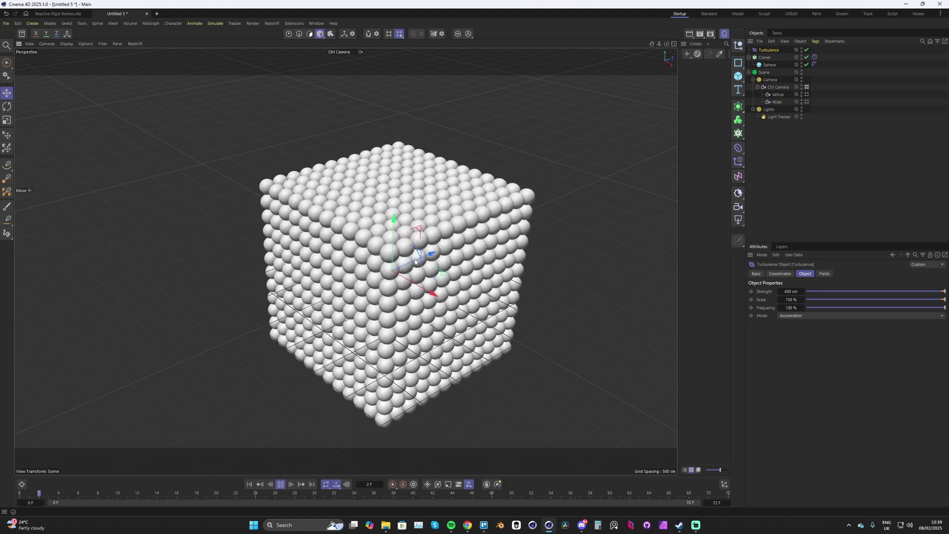
key("F8")
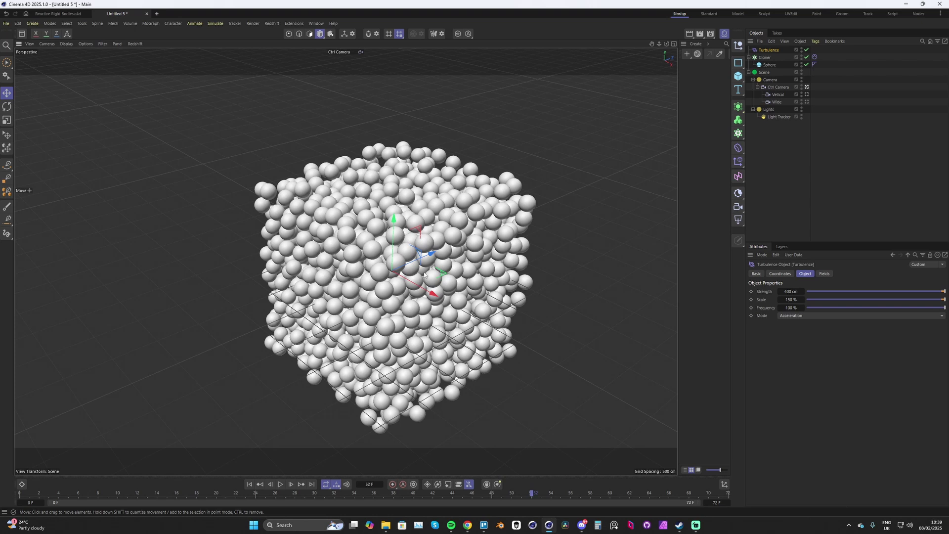
key("shift+f")
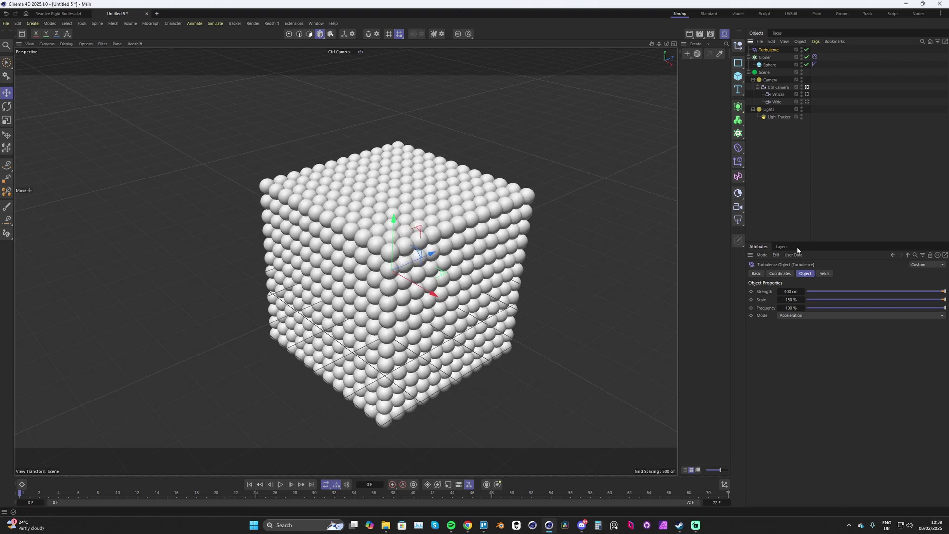
Add a Spherical Field to the Turbulence's Fields list
left_click(823, 274)
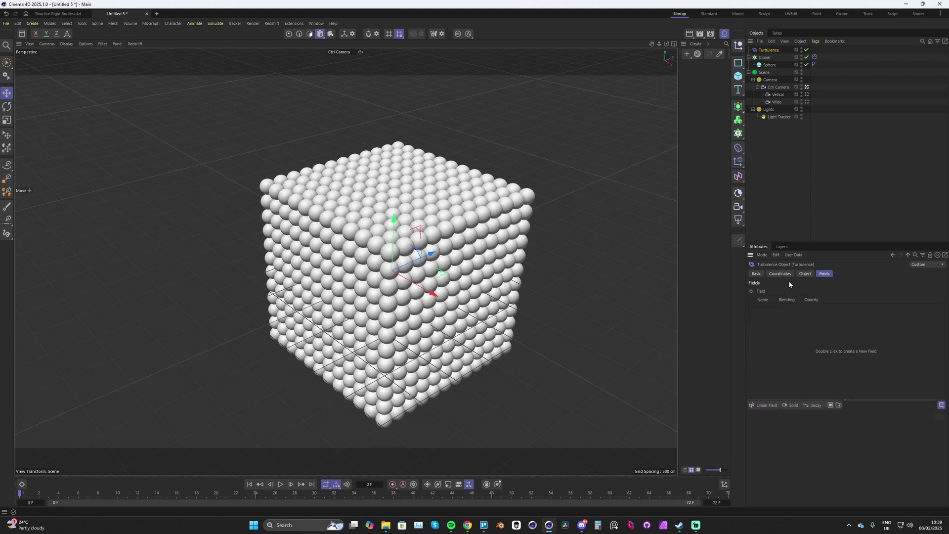
left_click(763, 405)
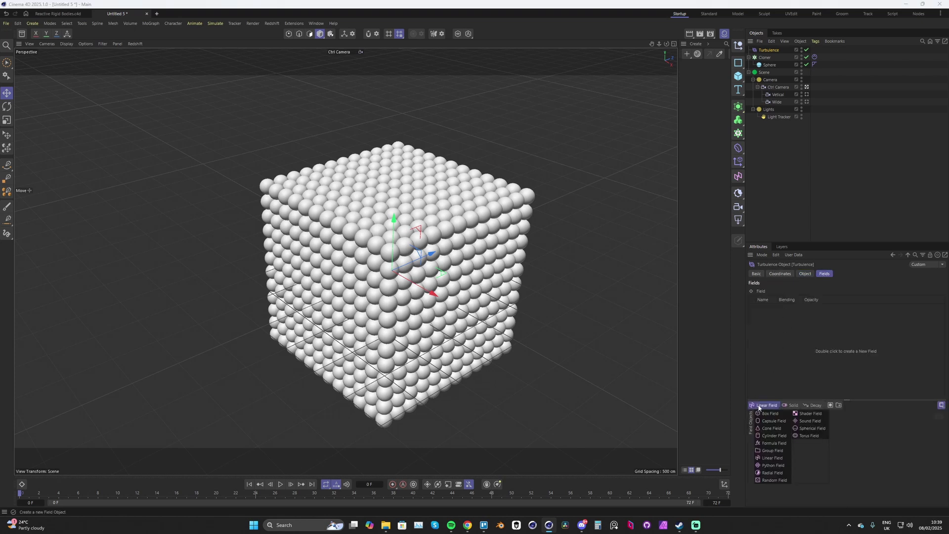
left_click(805, 427)
left_click(773, 57)
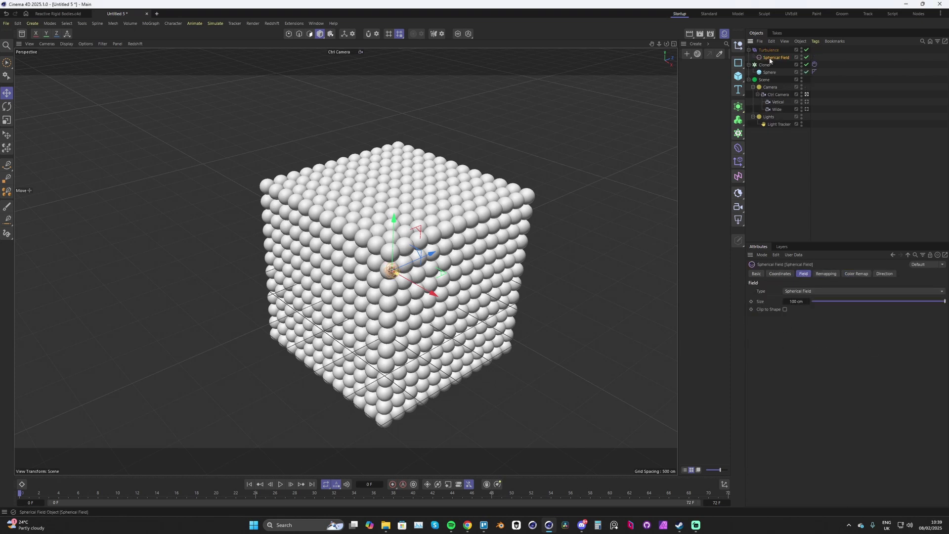
left_click_drag(773, 59, 765, 59)
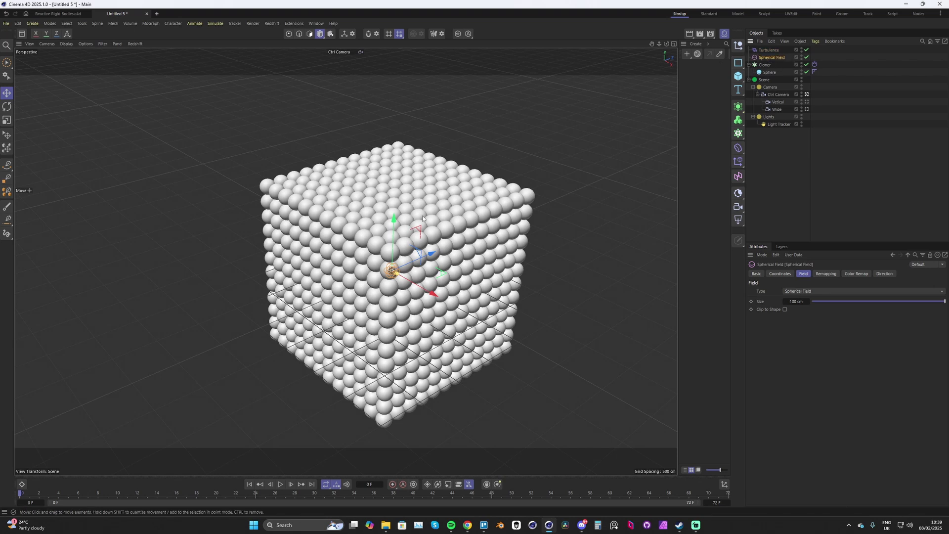
scroll(396, 274, "up", 5)
scroll(397, 274, "up", 2)
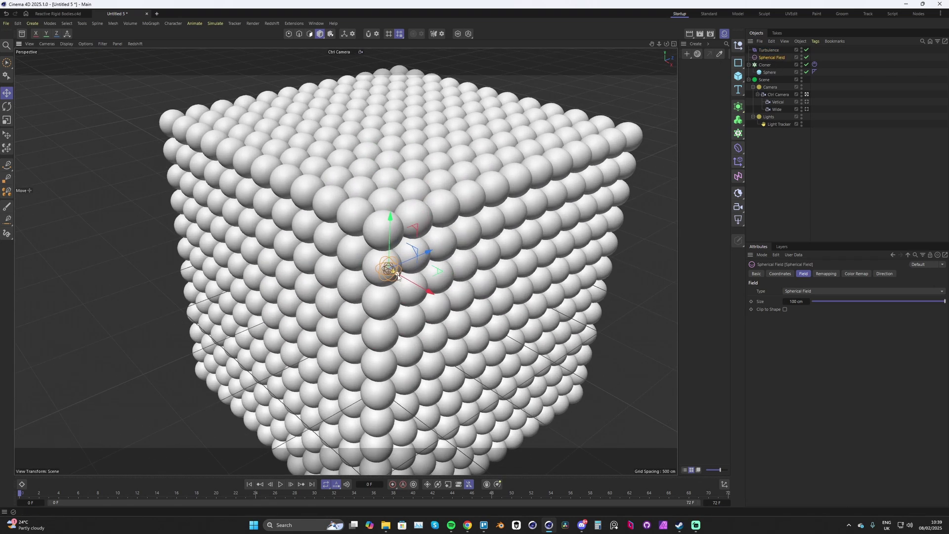
Enlarge the Spherical Field to about 355 cm and place it at the cube's left side
left_click_drag(398, 275, 310, 300)
left_click_drag(319, 303, 267, 290, "alt")
left_click_drag(370, 343, 349, 345)
left_click_drag(349, 345, 310, 316, "alt")
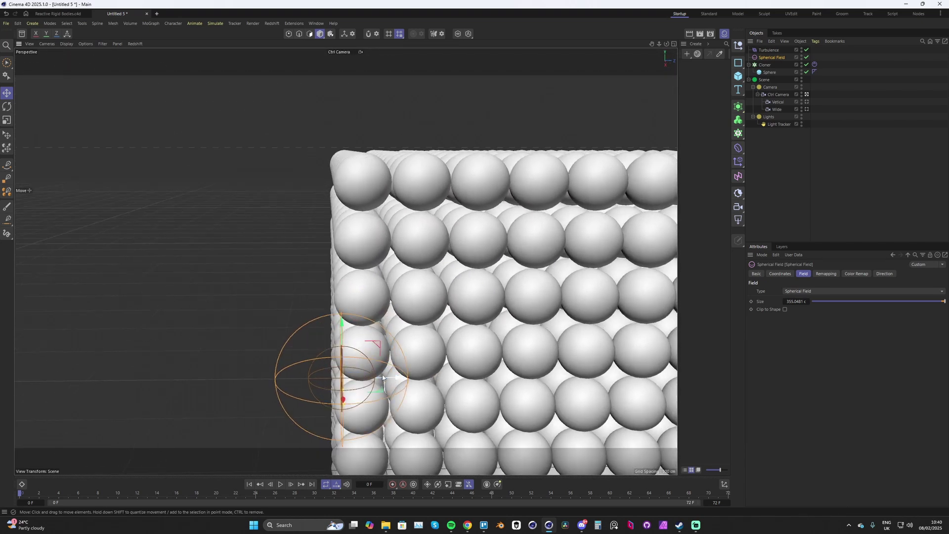
left_click_drag(384, 380, 375, 380)
scroll(373, 379, "down", 3)
left_click_drag(233, 321, 289, 360, "alt")
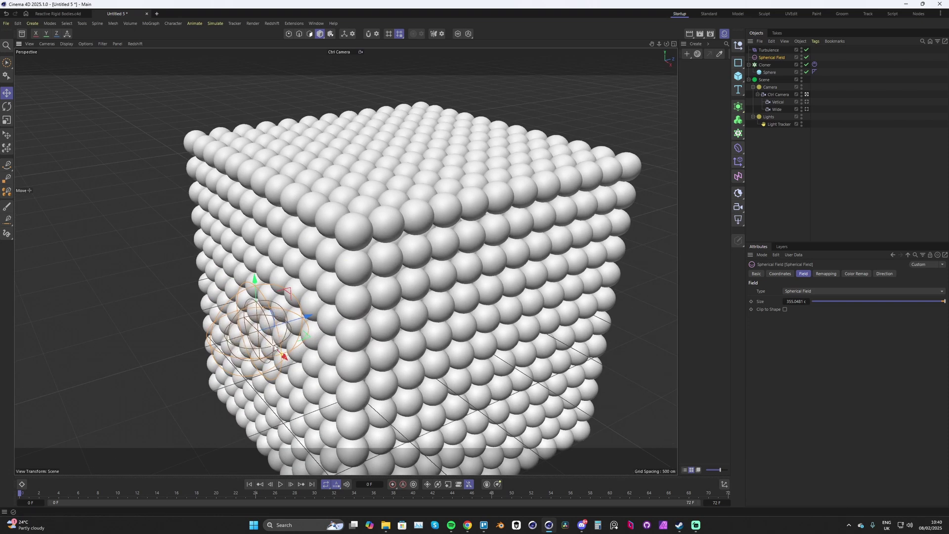
left_click_drag(237, 341, 388, 298, "alt")
scroll(388, 297, "up", 1)
Preview the field's effect in playback, then rewind to the first frame
key("F8")
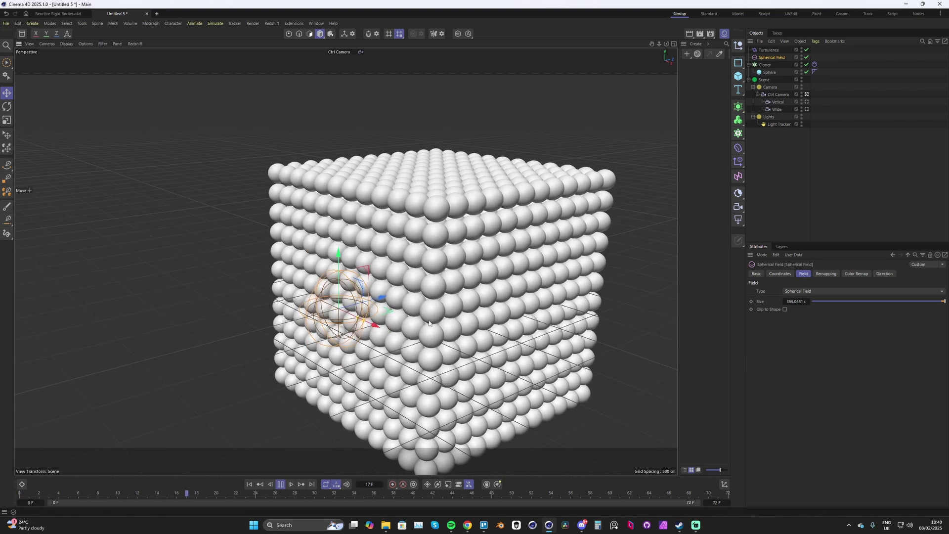
key("F8")
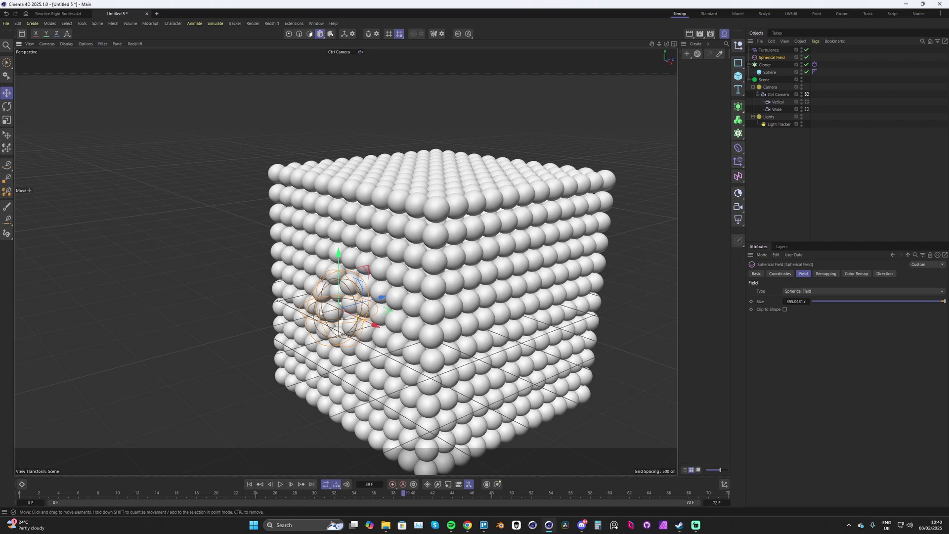
key("shift+f")
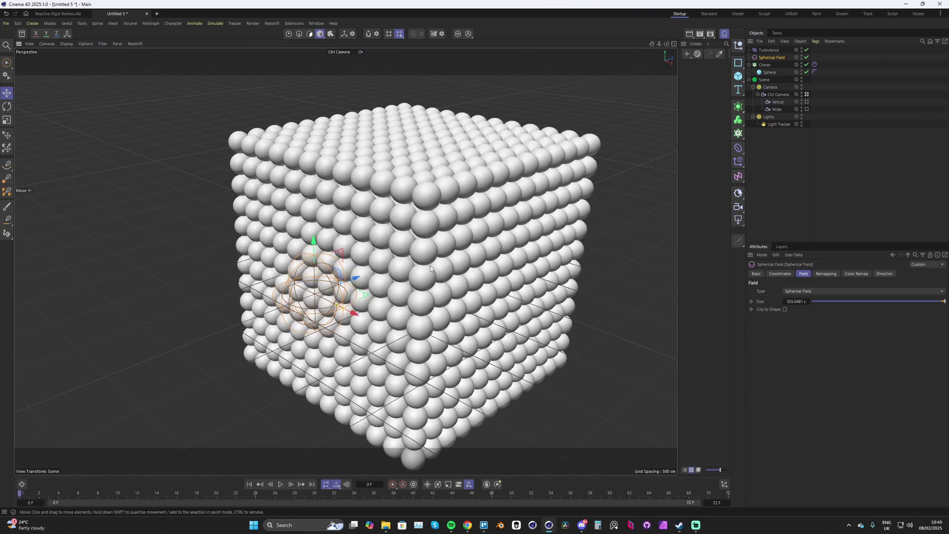
Create a Null and parent the Spherical Field under it
right_click(774, 57)
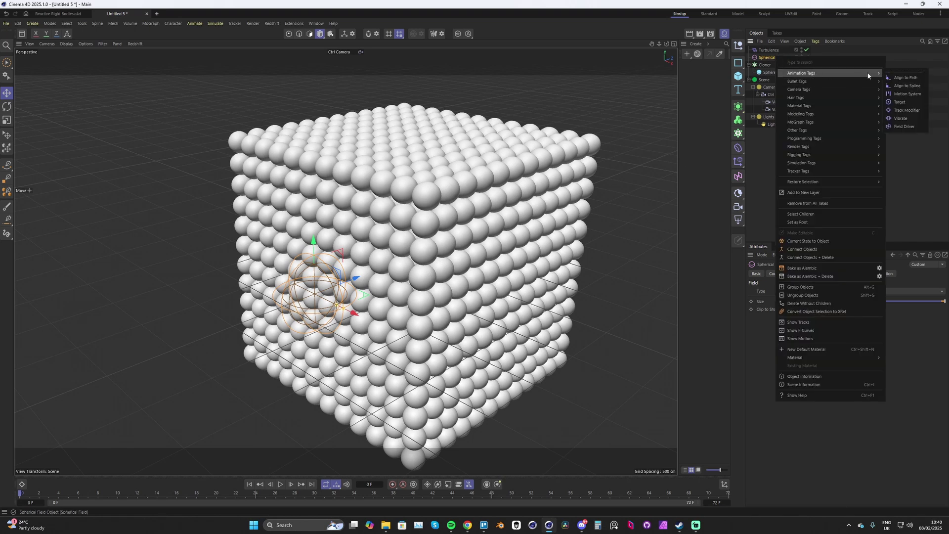
left_click(901, 118)
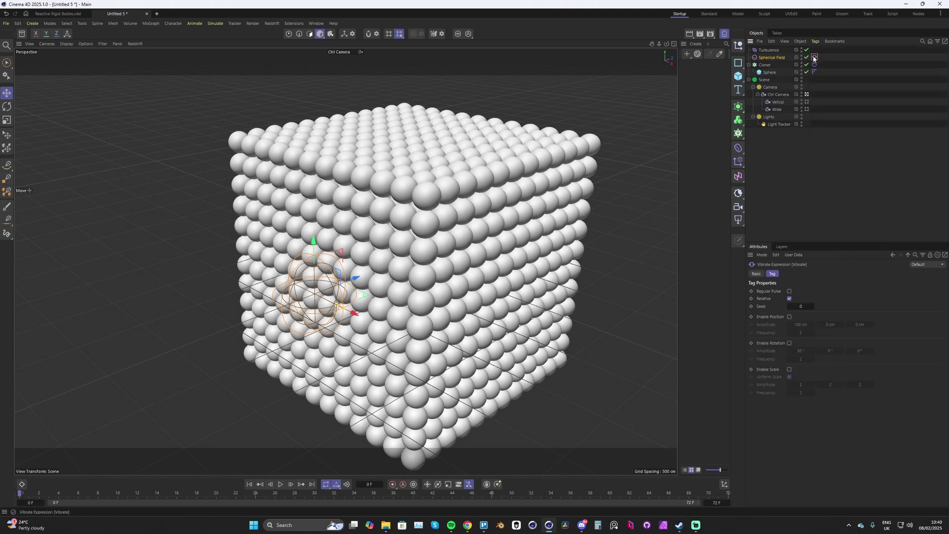
key("Delete")
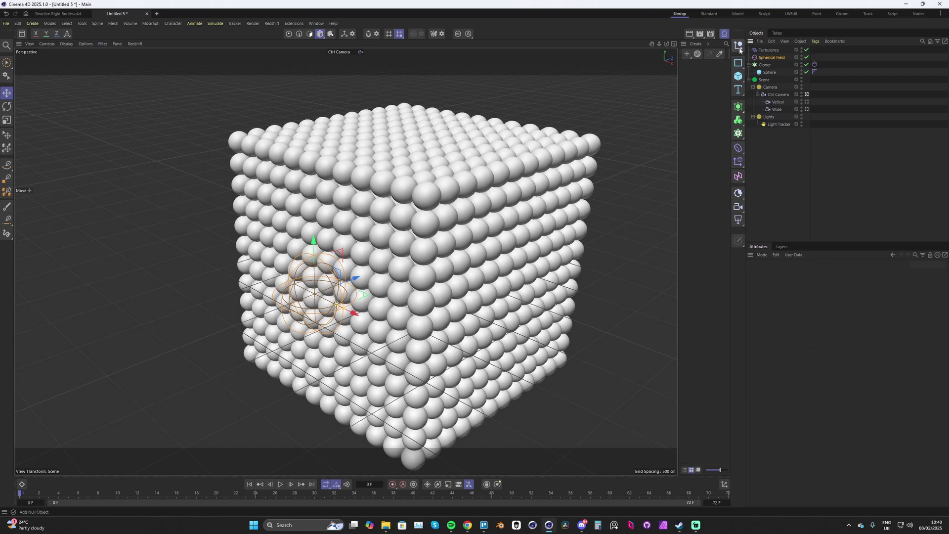
left_click(739, 48)
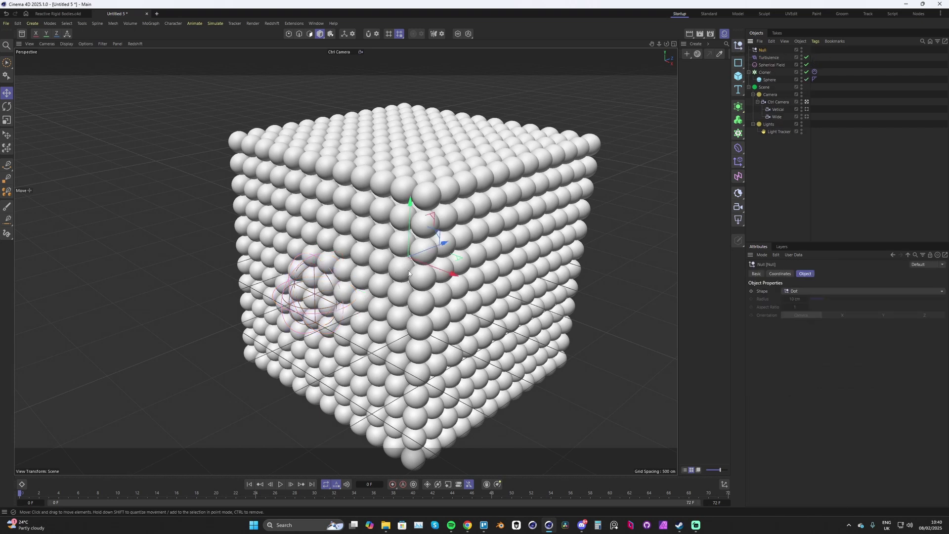
left_click_drag(456, 253, 426, 249, "alt")
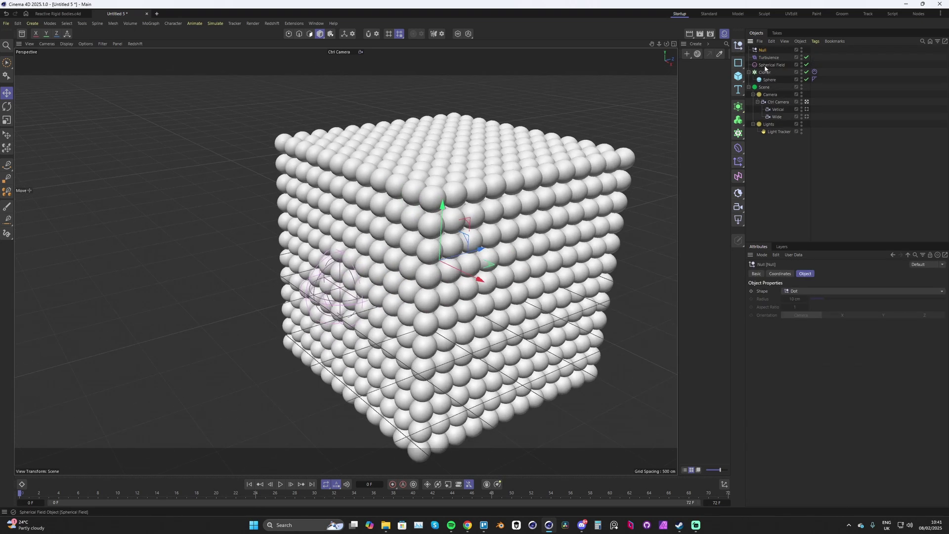
left_click_drag(769, 60, 763, 50)
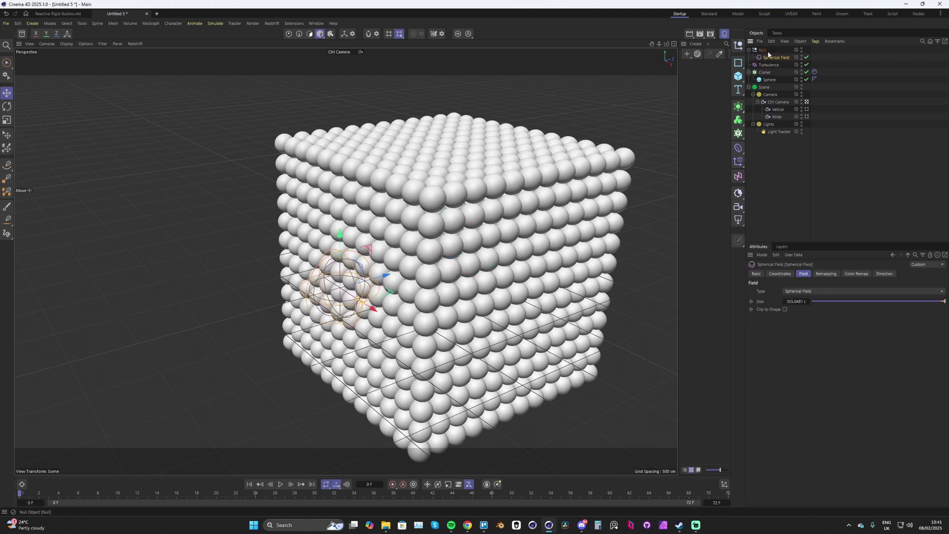
scroll(449, 309, "down", 2)
Rotate the Null to swing the field around, setting its heading to 102° at frame 63
key("r")
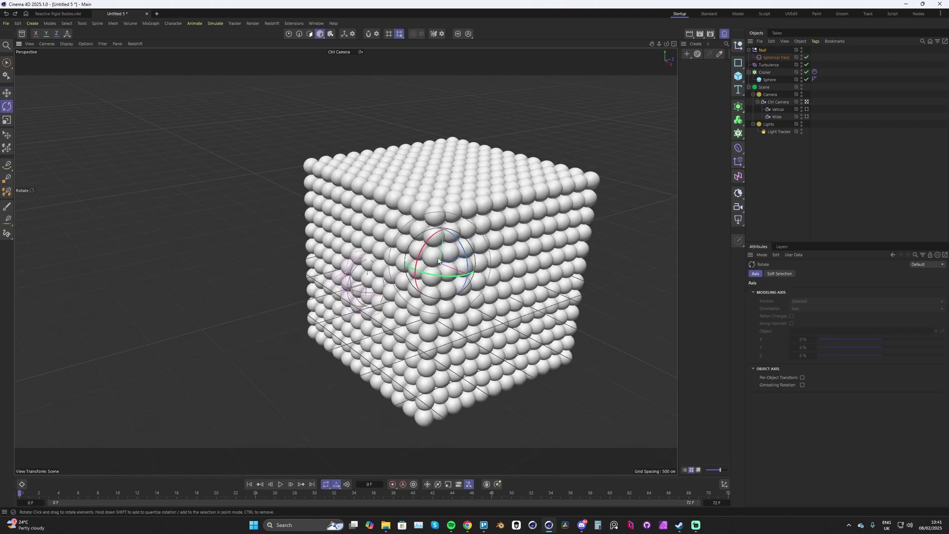
left_click_drag(449, 241, 696, 124)
key("e")
left_click(762, 50)
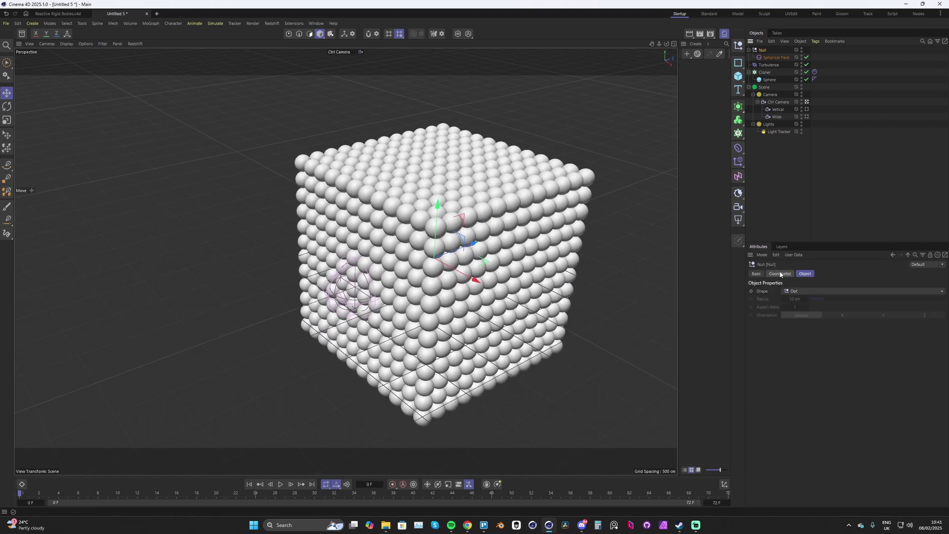
left_click(780, 274)
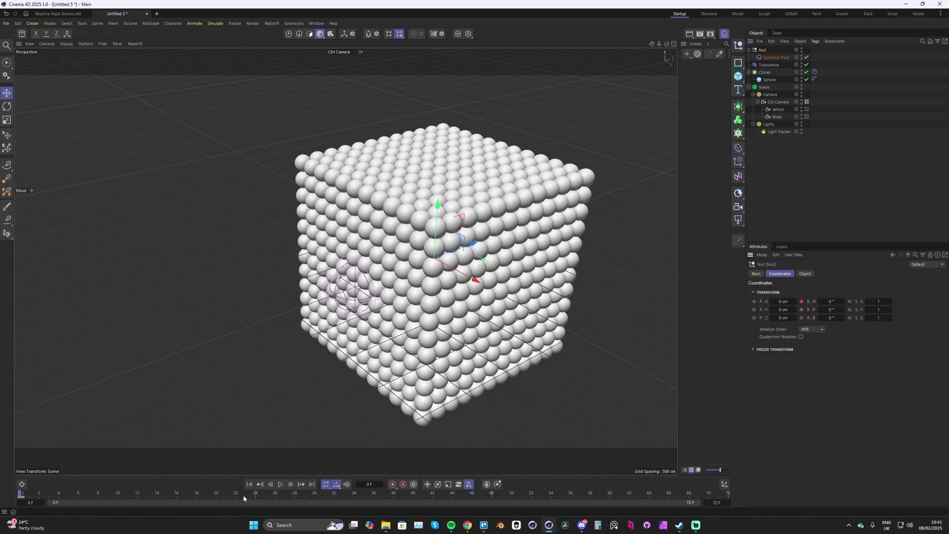
left_click_drag(261, 494, 642, 495)
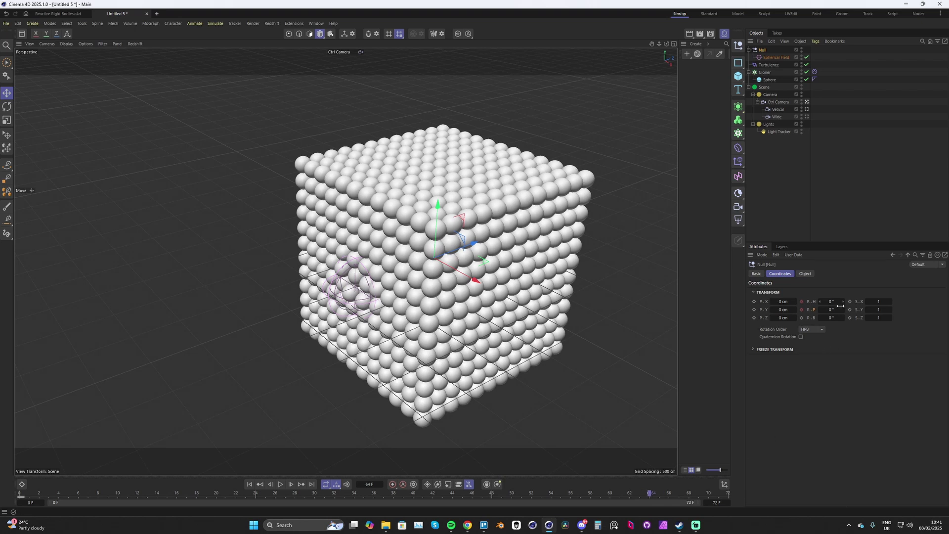
left_click_drag(832, 303, 831, 315)
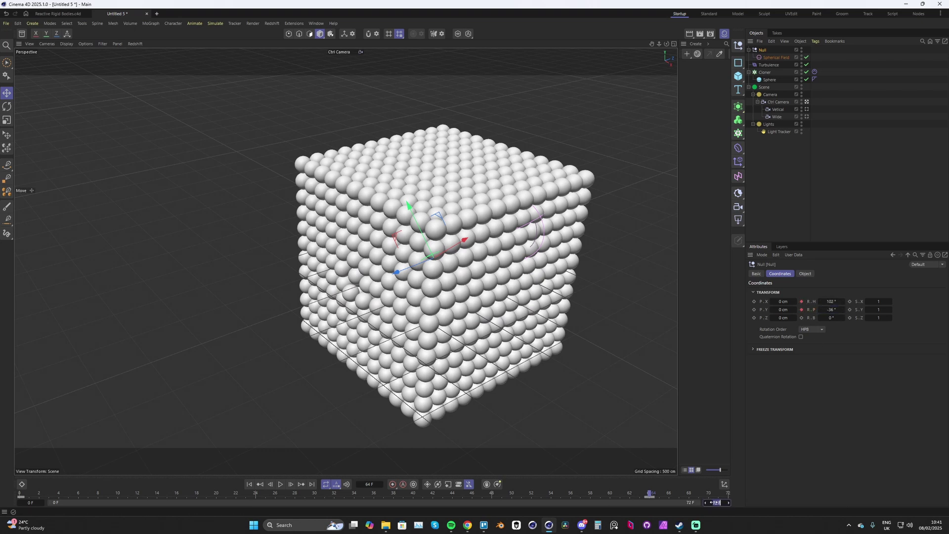
Extend the animation to 120 frames and keyframe a new Null heading at frame 120
left_click_drag(712, 503, 714, 502)
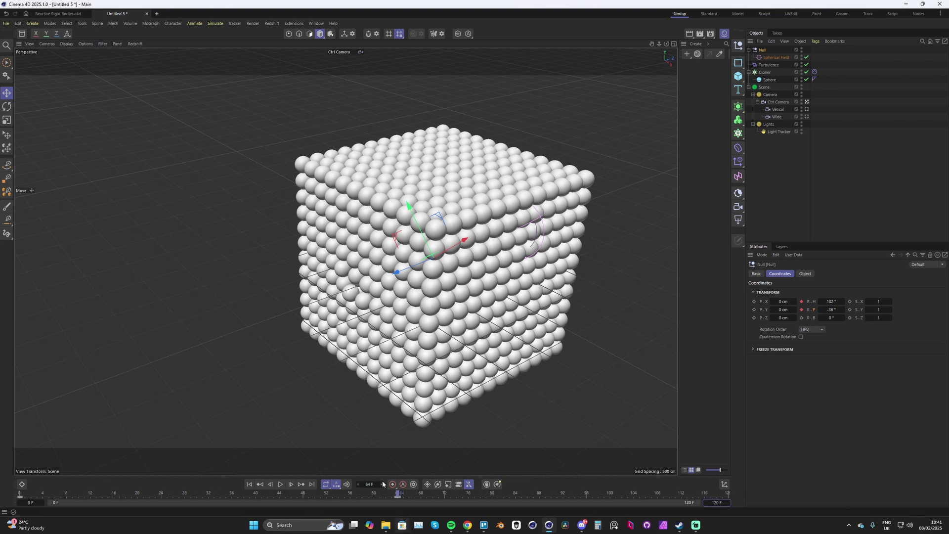
left_click(729, 494)
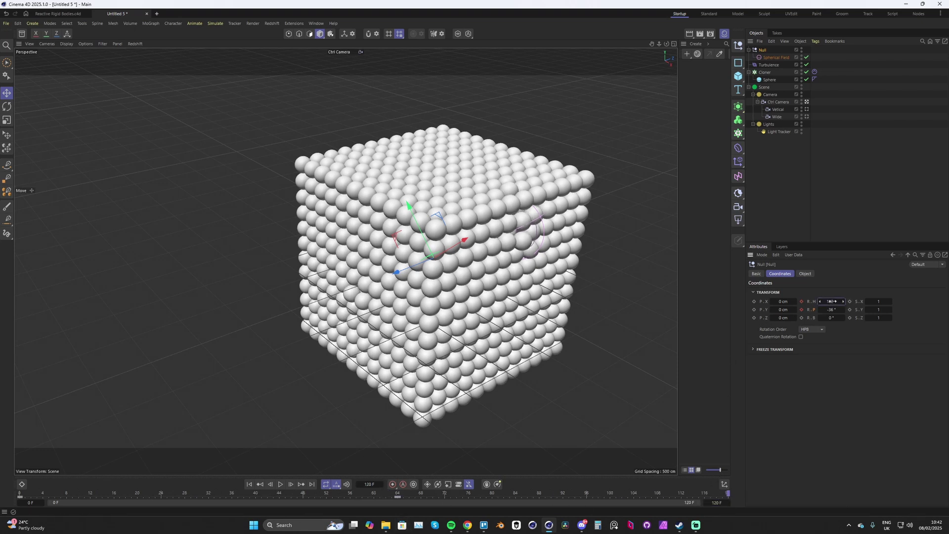
left_click_drag(832, 301, 801, 302)
key("F8")
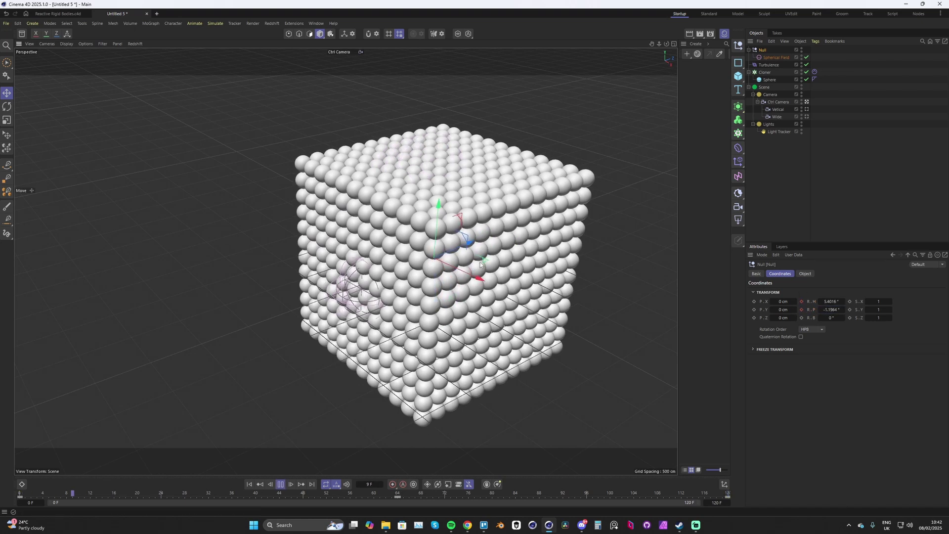
key("shift+f")
Play the animation to watch the field sweep around the sphere cube
key("F8")
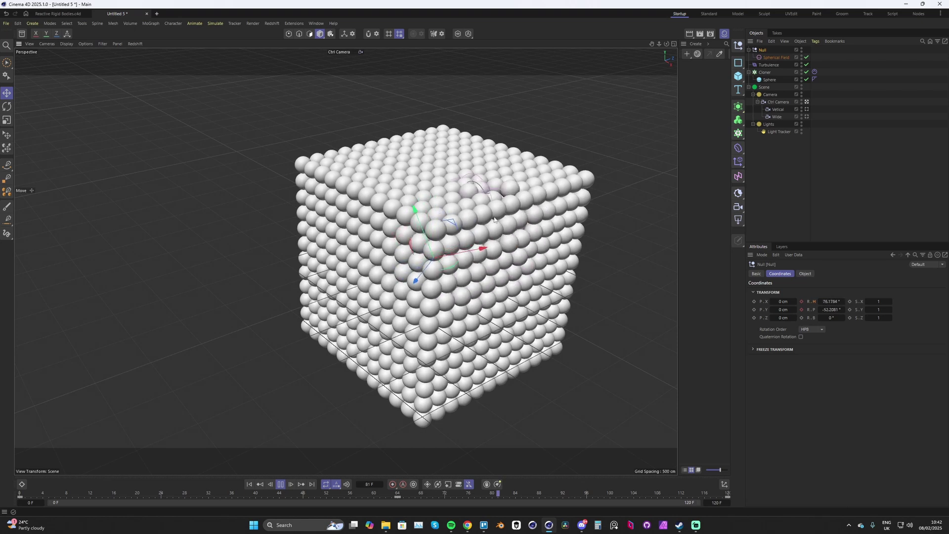
key("F8")
scroll(447, 190, "down", 3)
left_click_drag(444, 197, 404, 201, "alt")
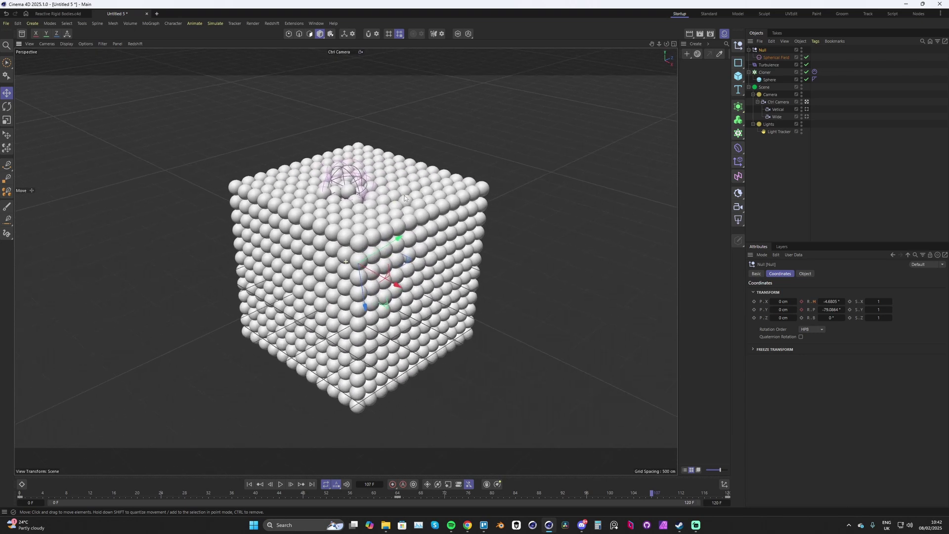
Set the Turbulence Strength to 4000 cm and play the simulation
left_click(765, 65)
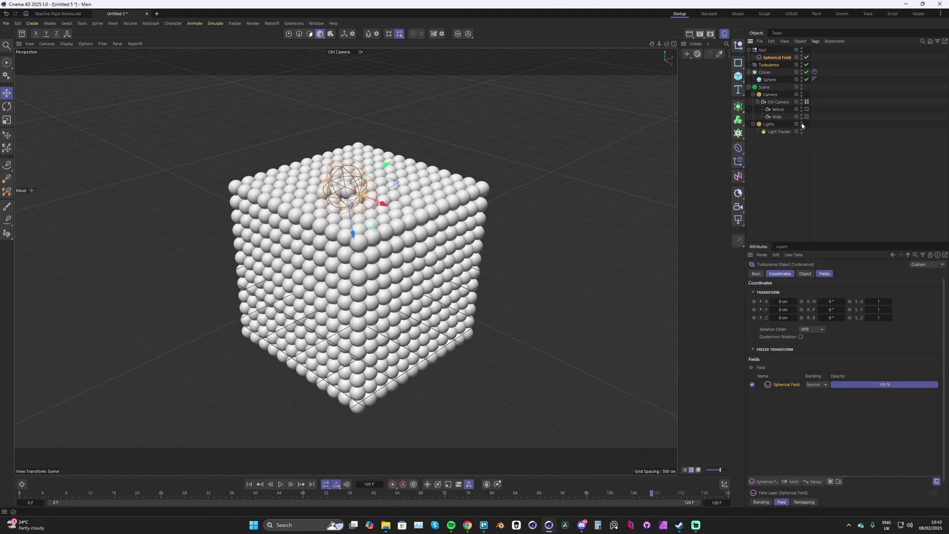
left_click(805, 274)
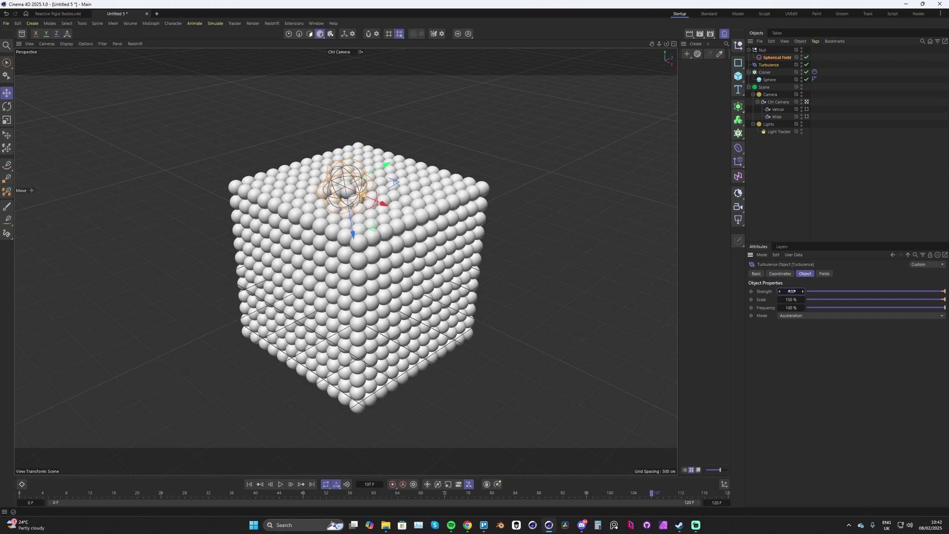
key("Return")
key("F8")
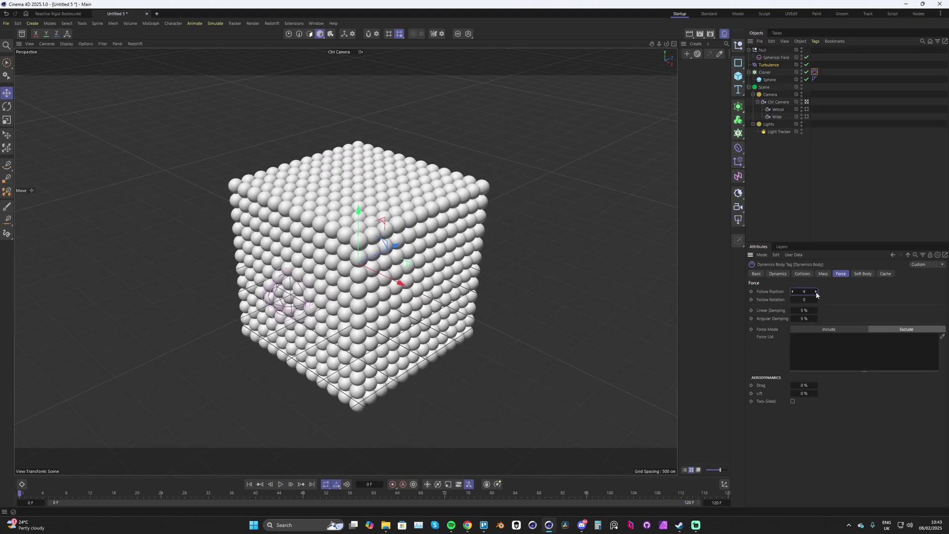
Test a higher angular damping in playback, then return it to 0 %
key("F8")
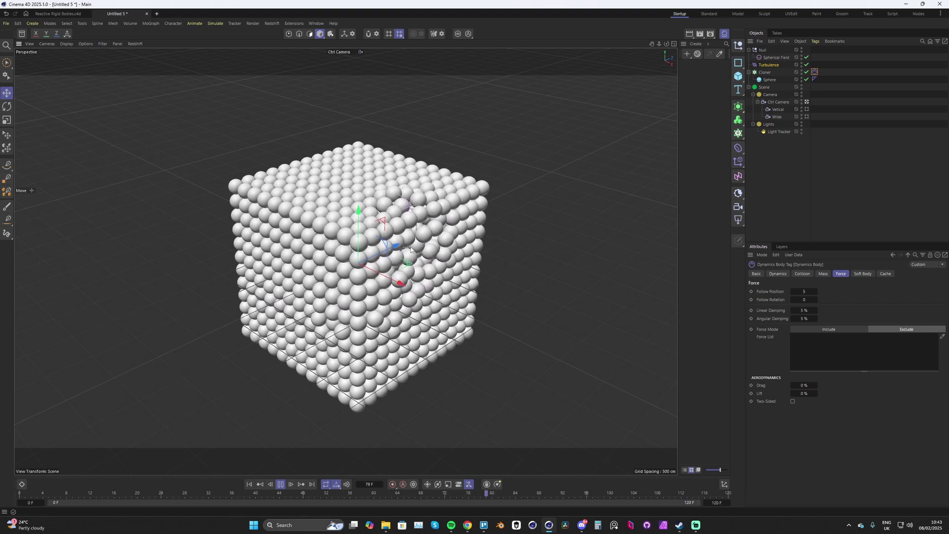
key("F8")
key("shift+f")
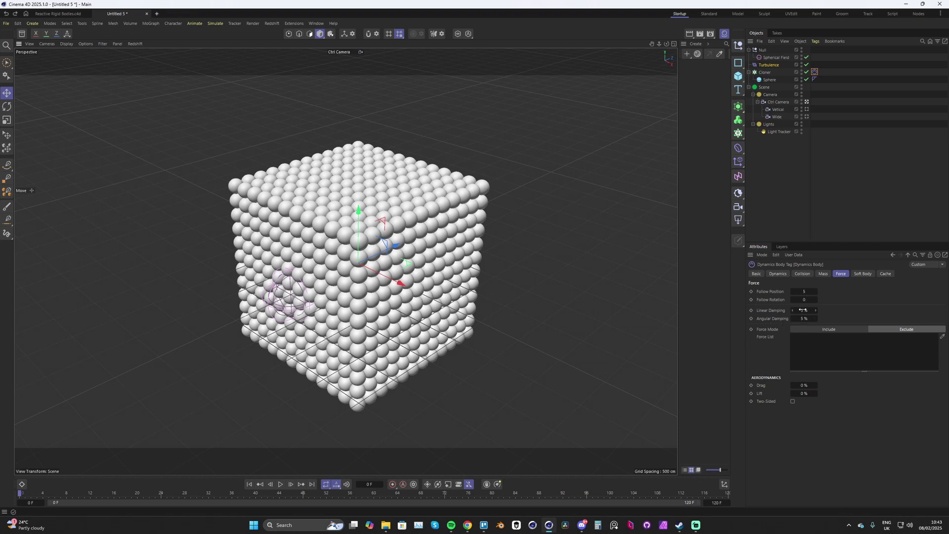
left_click_drag(794, 320, 840, 320)
key("F8")
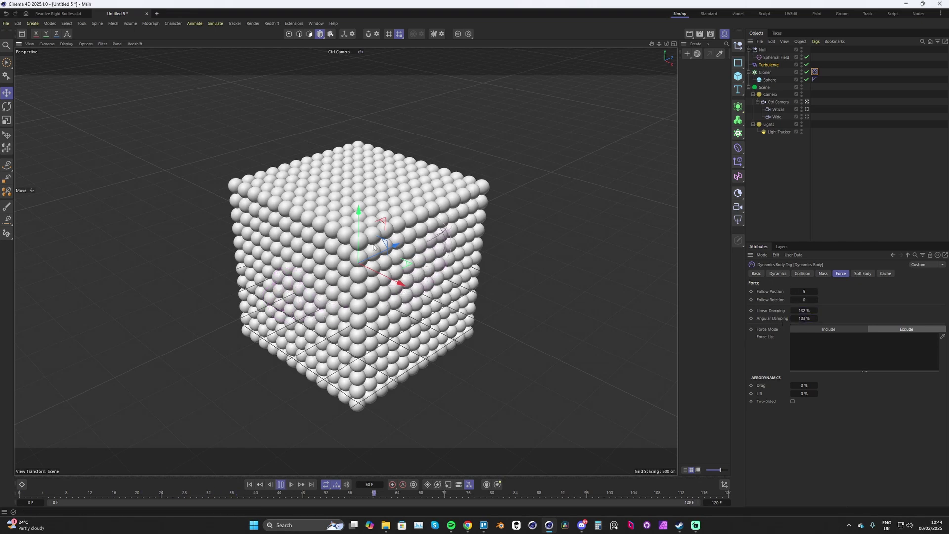
key("F8")
left_click_drag(817, 320, 792, 320)
key("shift+f")
key("F8")
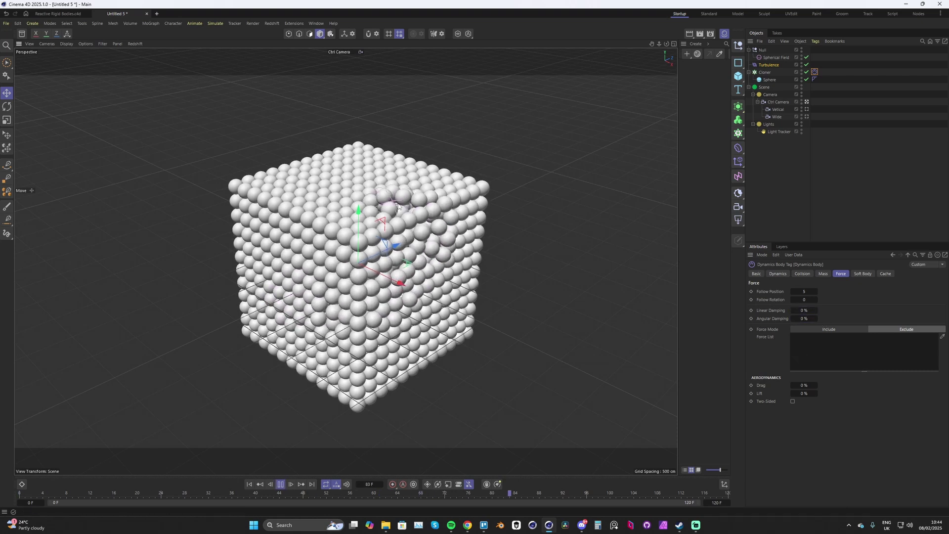
key("F8")
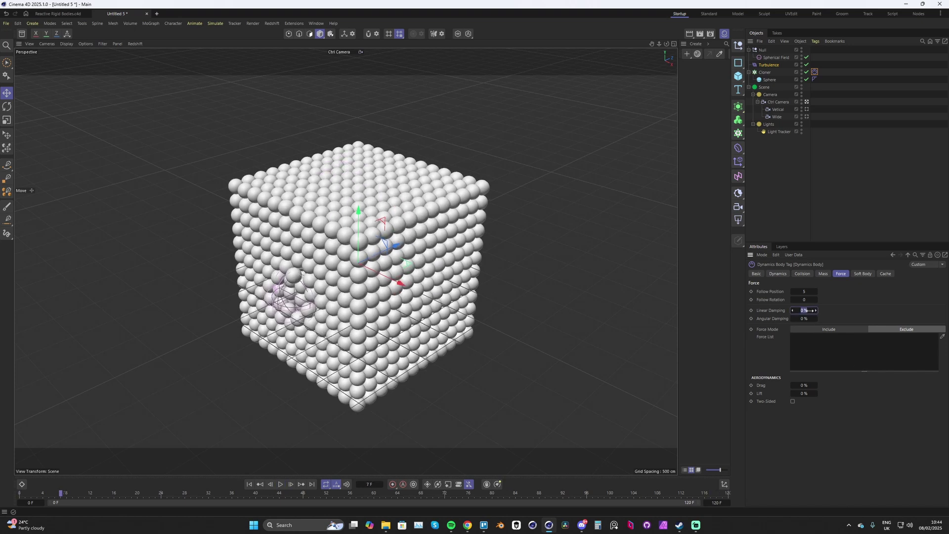
Set Linear Damping 10 %, Follow Position 4 and Custom Density 30, then play
type("10")
key("Tab")
left_click(792, 292)
type("4")
left_click(821, 273)
left_click(804, 292)
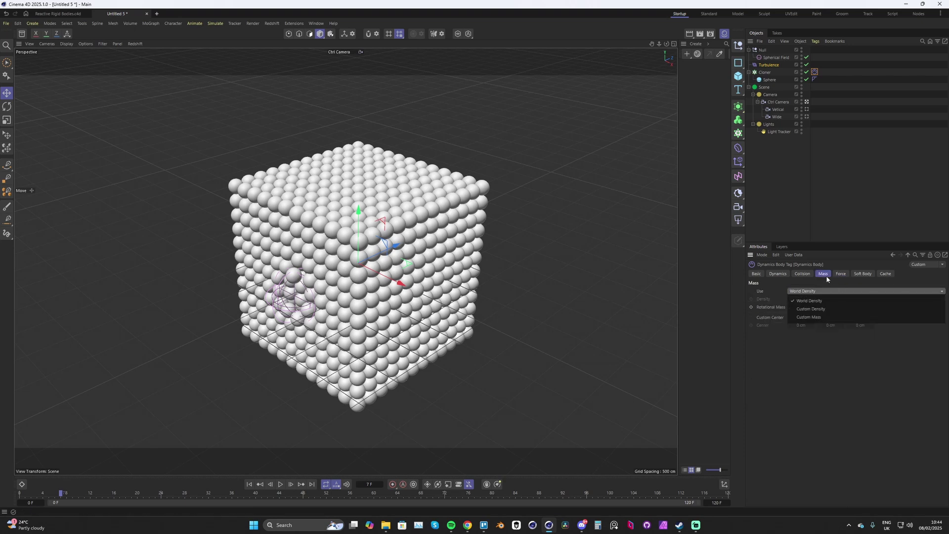
left_click(809, 309)
left_click(803, 299)
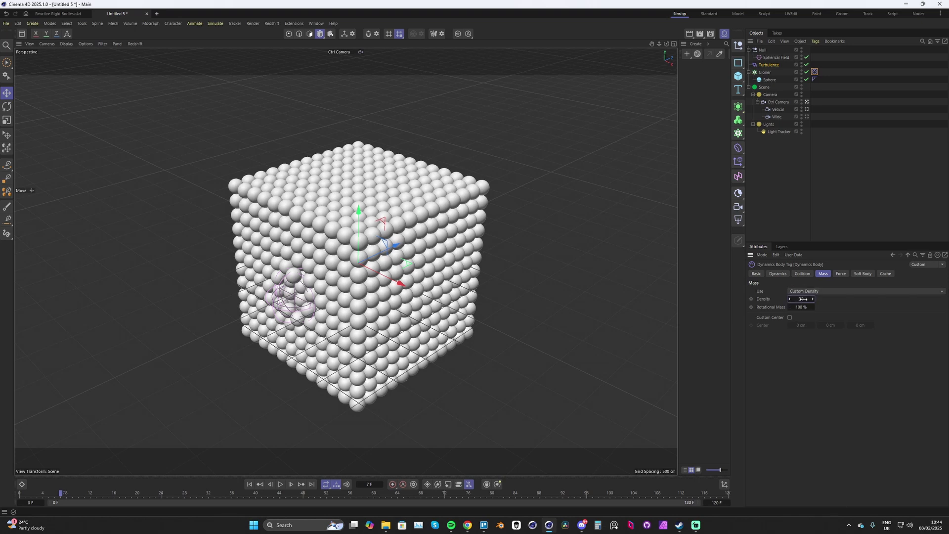
key("F8")
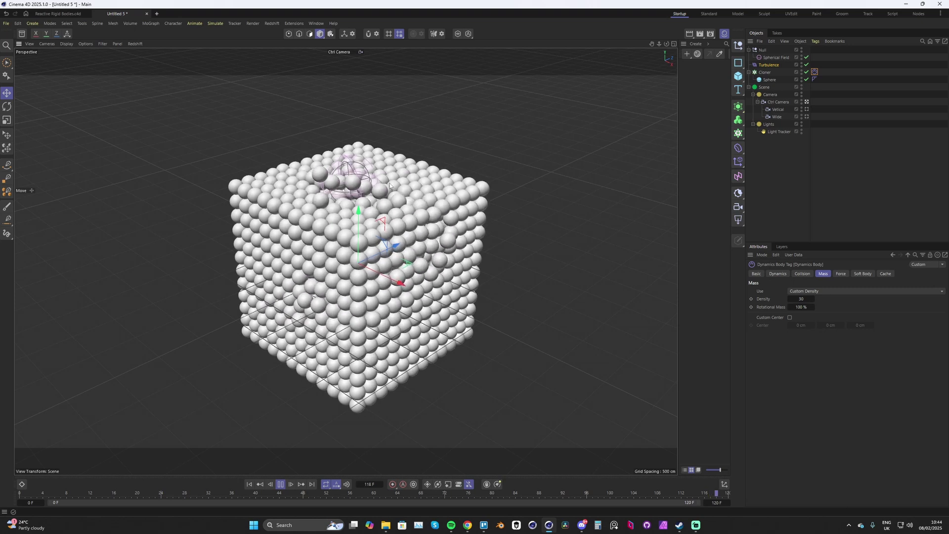
Add a Friction force to the simulation and test it in playback
key("F8")
left_click(215, 23)
mouse_move(230, 39)
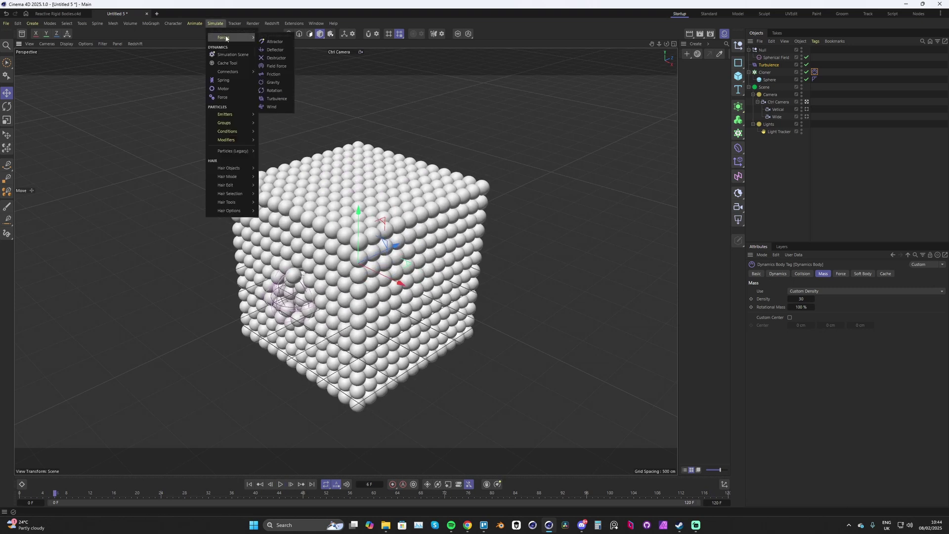
left_click(272, 76)
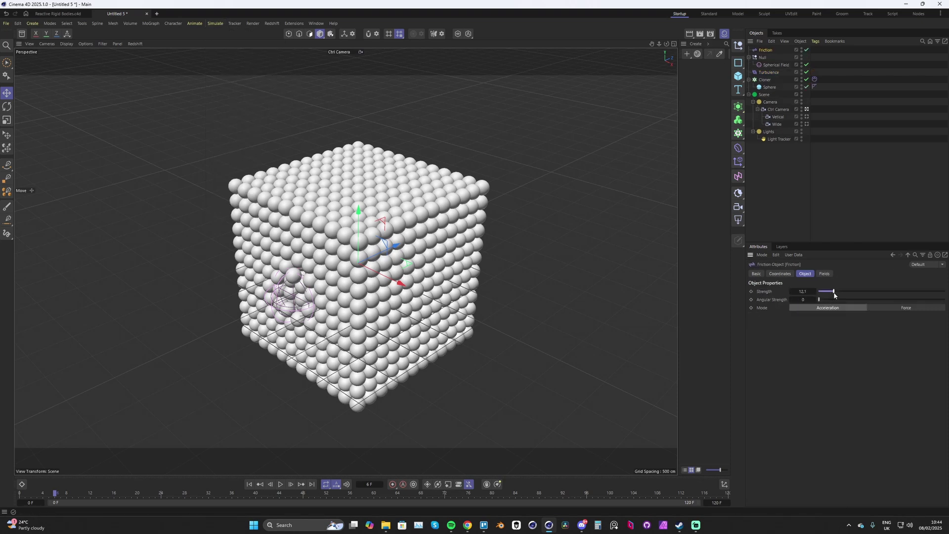
key("F8")
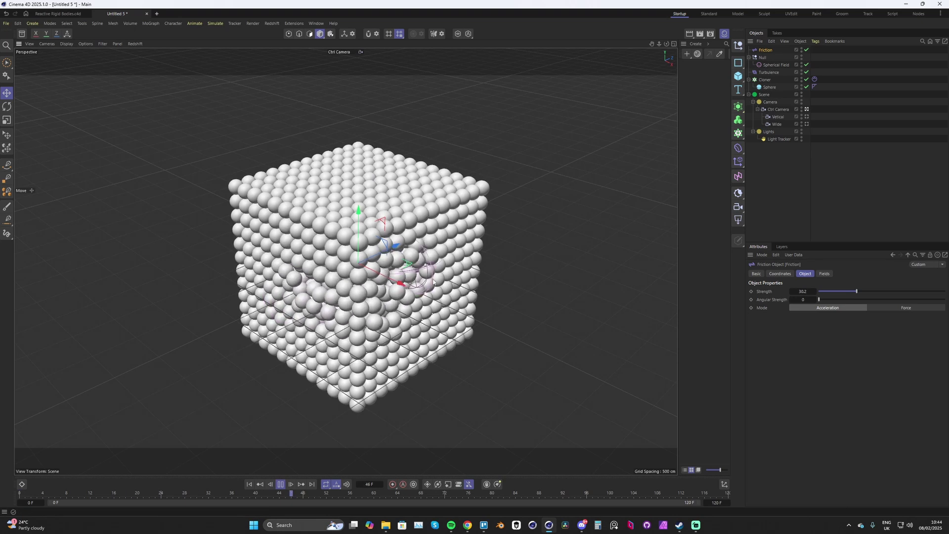
key("shift+f")
key("F8")
Drag the Spherical Field through the spheres during playback, enlarging it to about 486 cm
left_click(770, 66)
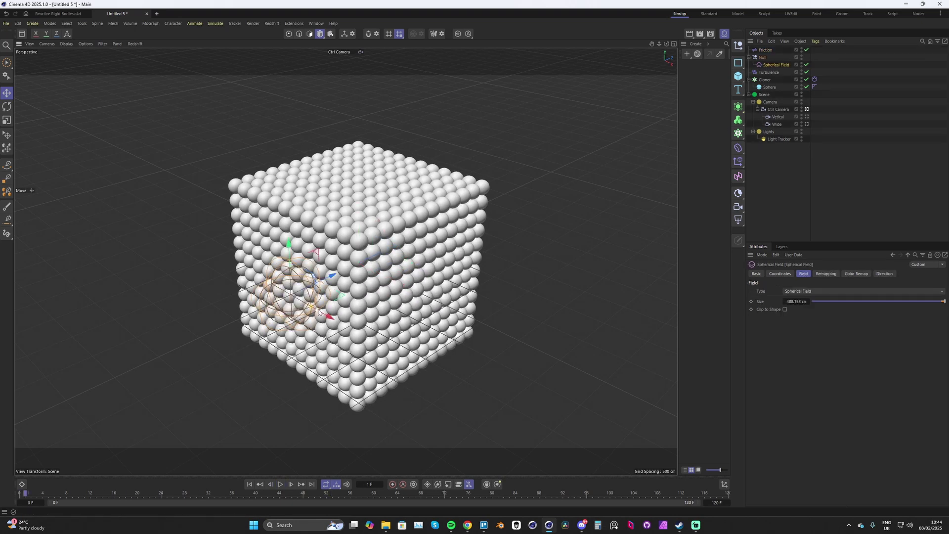
key("F8")
left_click_drag(316, 309, 353, 309)
Enable Geometry Only Playback in the viewport filter and replay the simulation
left_click(552, 197)
key("F8")
left_click(102, 44)
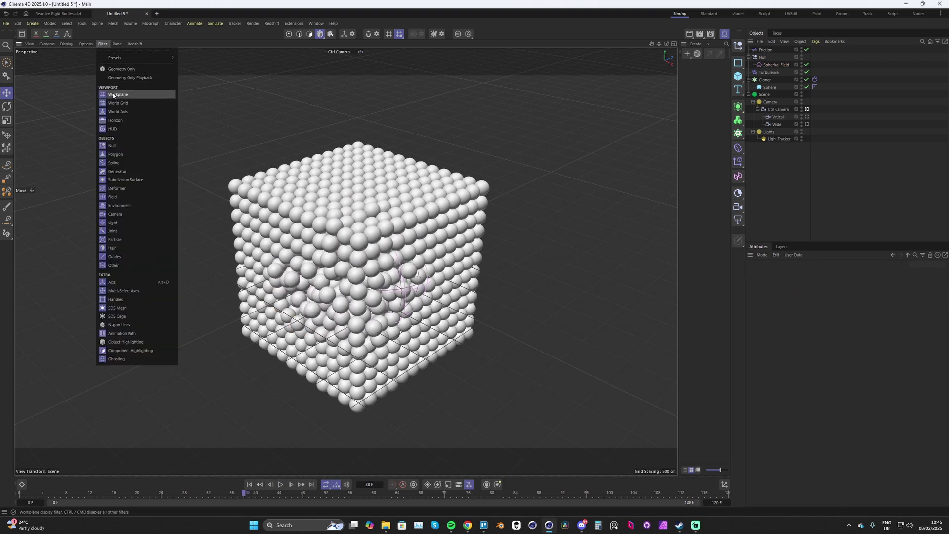
left_click(124, 79)
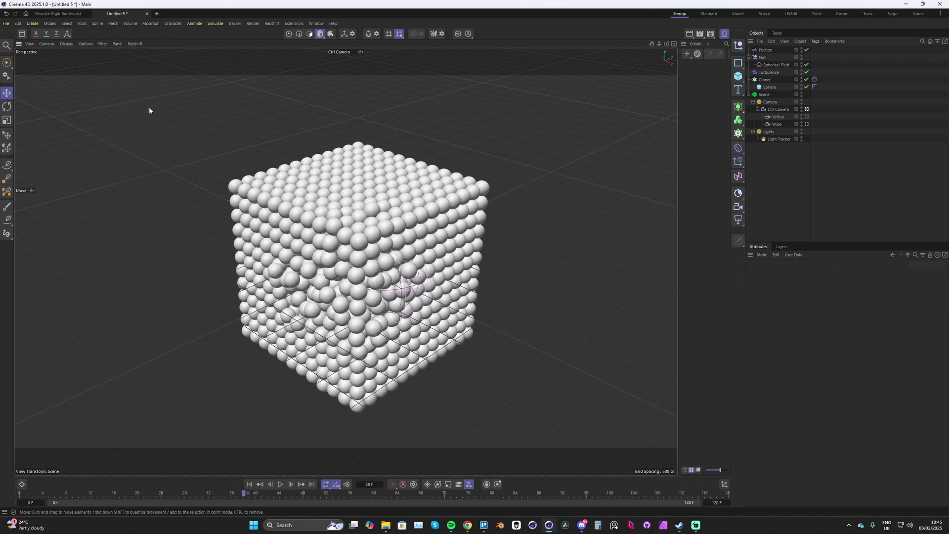
key("F8")
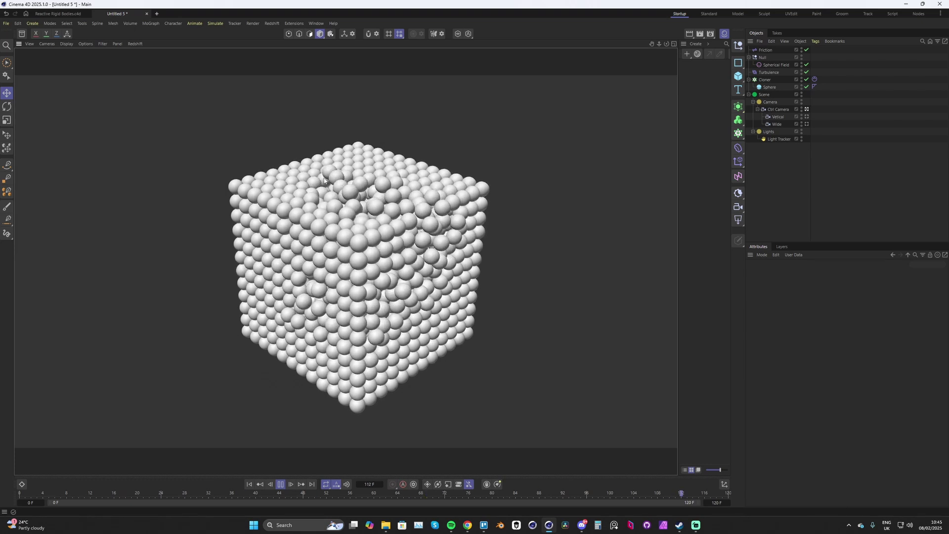
key("F8")
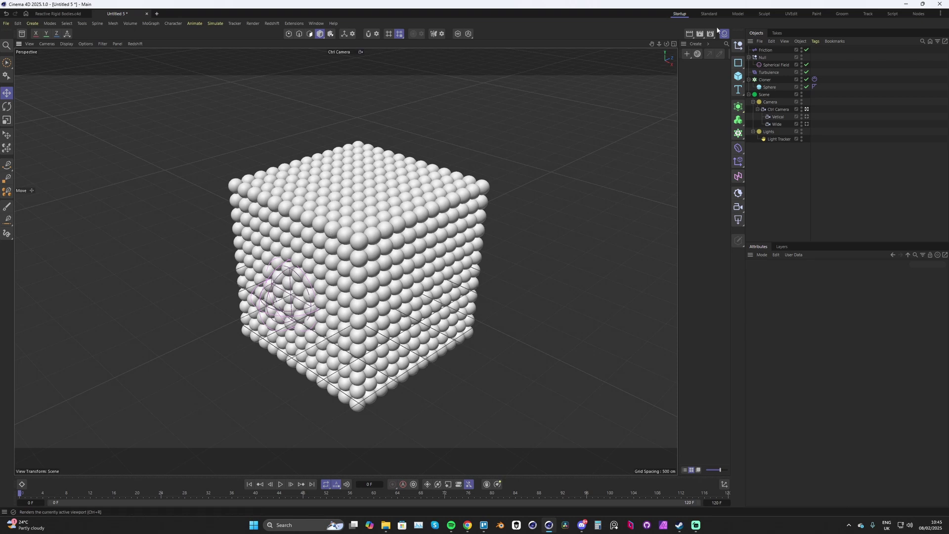
Create a new material and add a Vertex Attribute node to its node graph
double_click(681, 75)
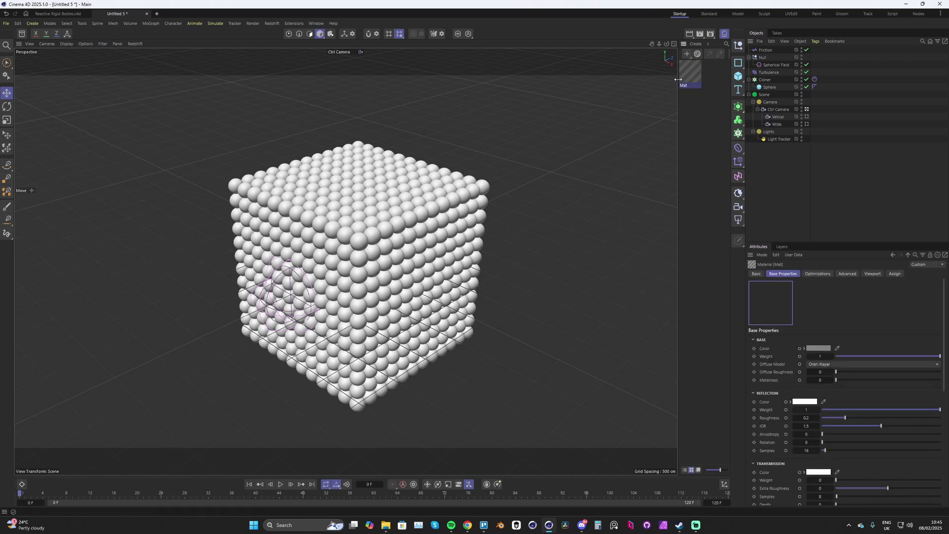
left_click_drag(677, 80, 613, 81)
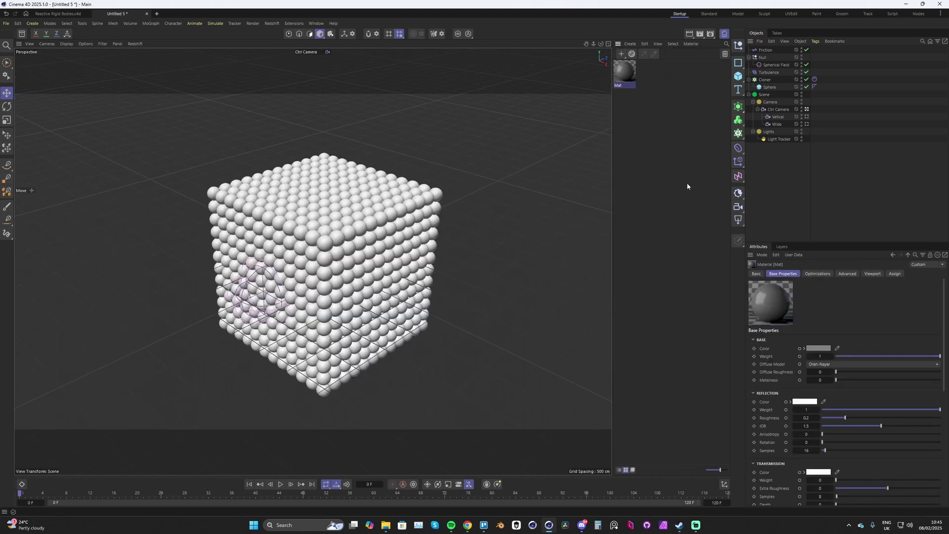
double_click(630, 77)
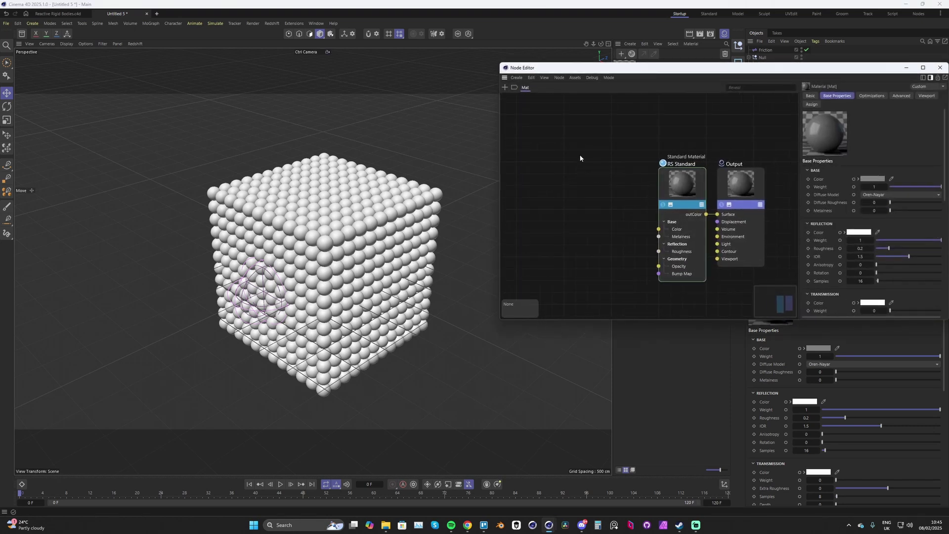
double_click(560, 166)
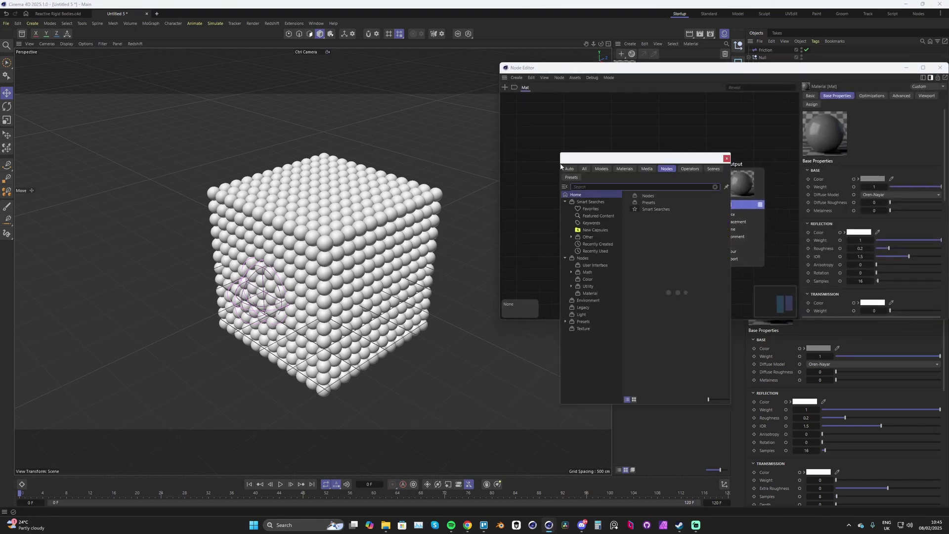
type("vertex")
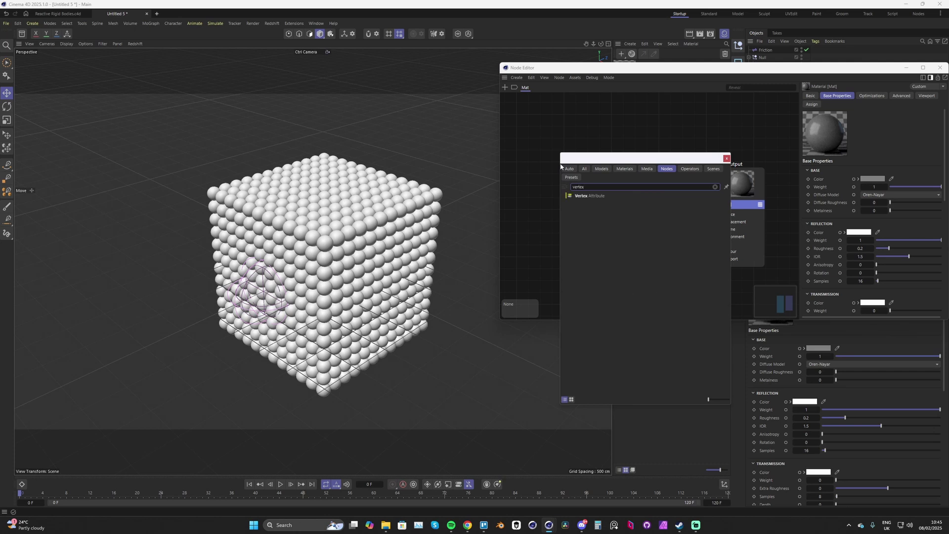
key("Return")
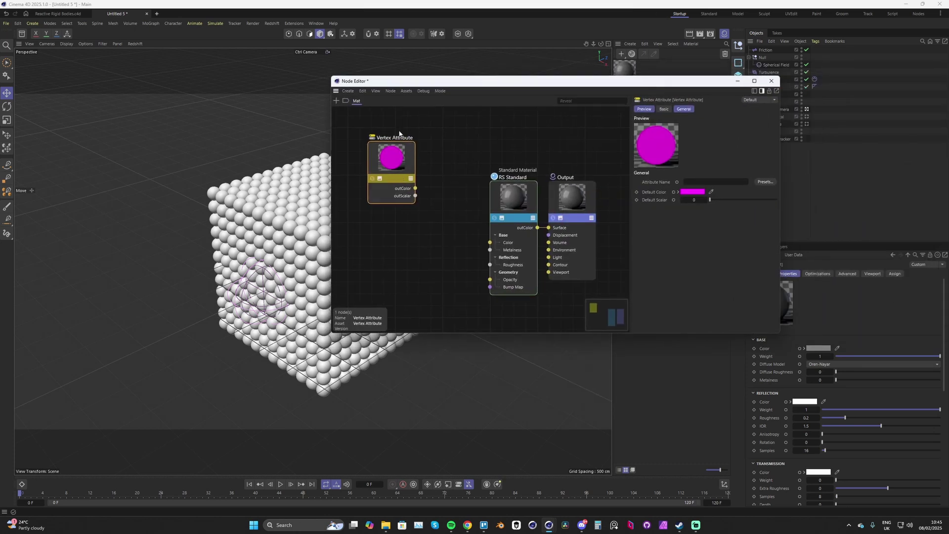
left_click(771, 81)
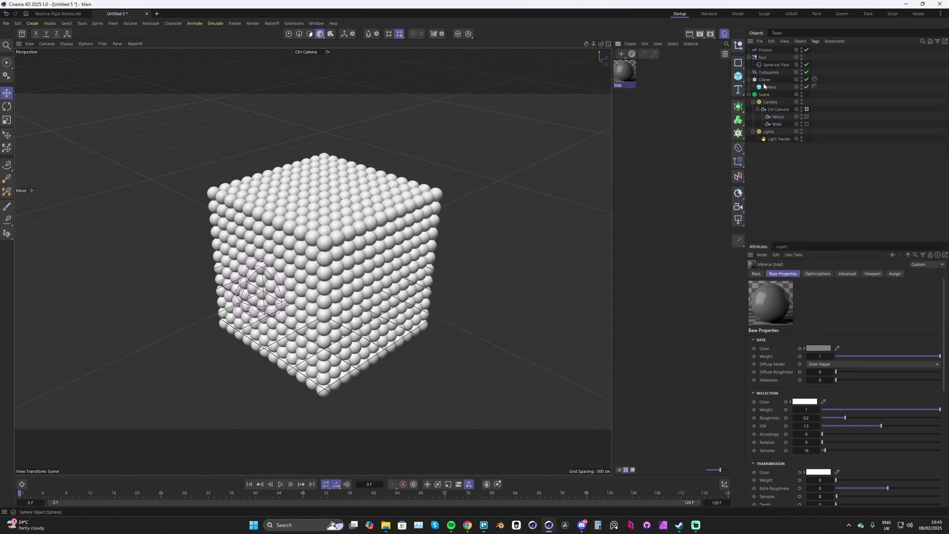
Add a Vertex Map tag to the Cloner driven by the Spherical Field, and preview playback
right_click(764, 85)
mouse_move(788, 156)
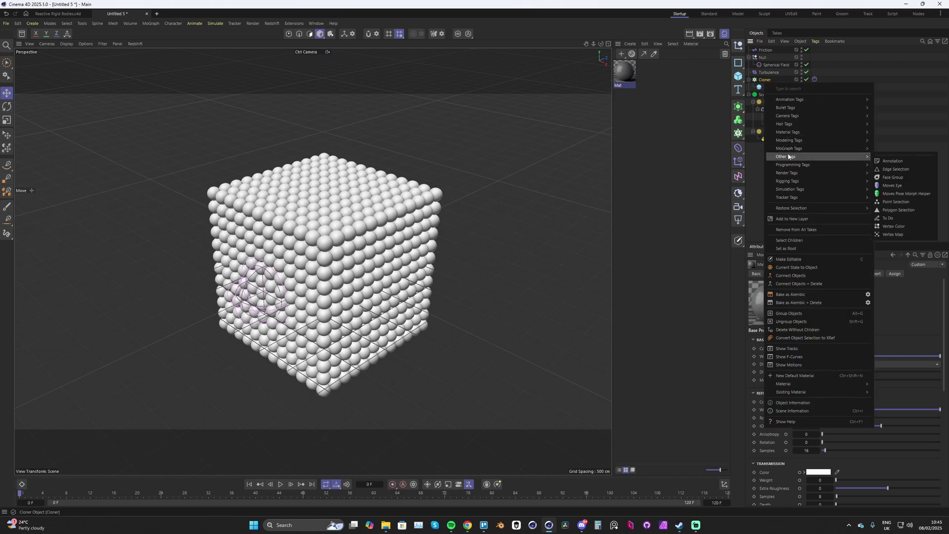
left_click(892, 235)
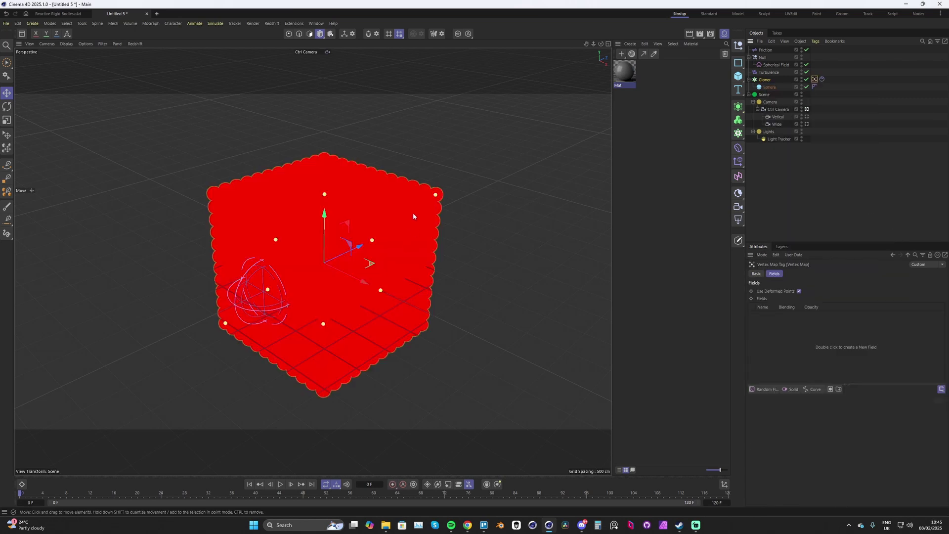
left_click_drag(773, 68, 798, 331)
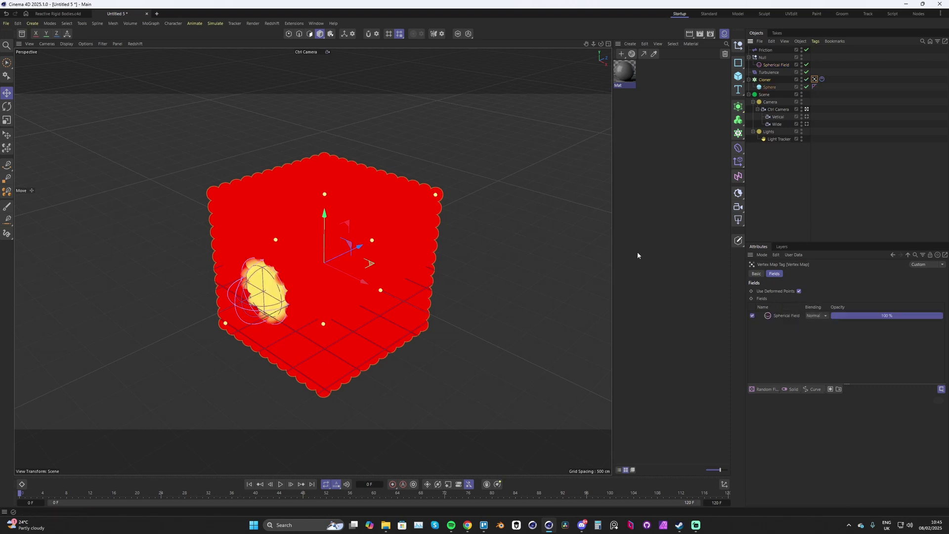
key("F8")
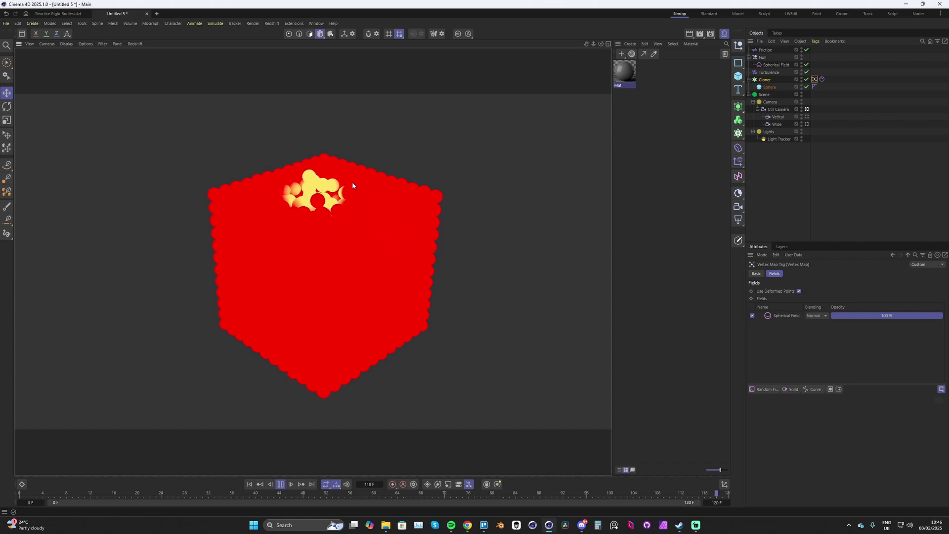
key("F8")
Add a Color Mix node with Vertex Attribute outColor driving its Mix Amount
double_click(624, 72)
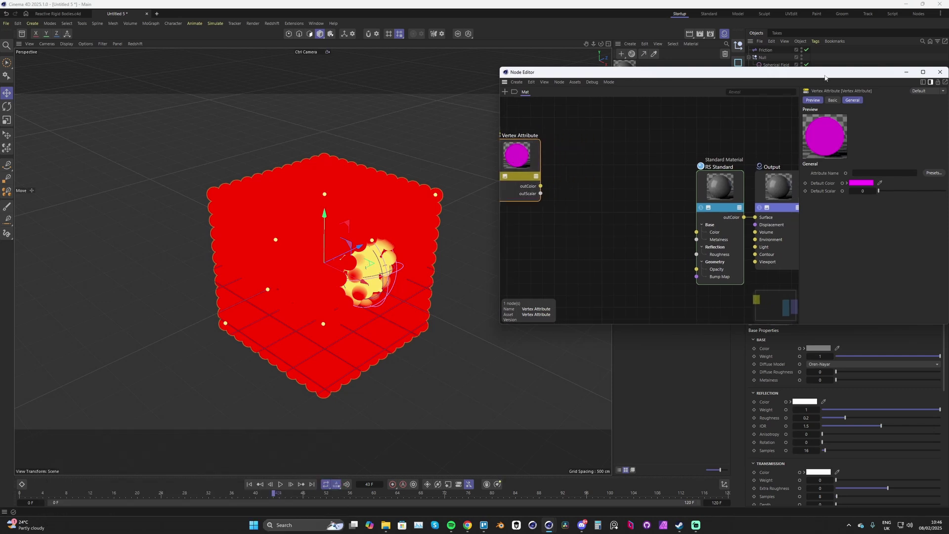
left_click_drag(822, 74, 601, 81)
left_click_drag(813, 82, 643, 166)
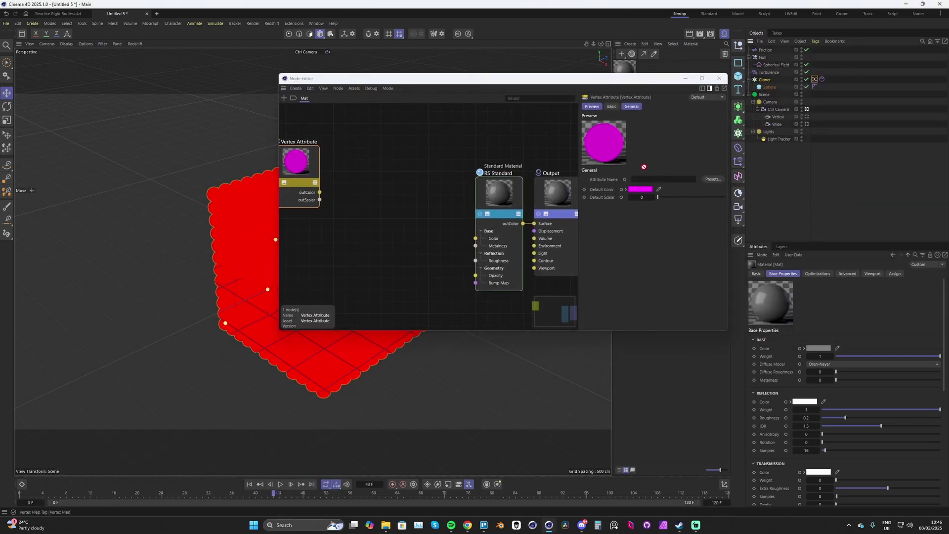
double_click(419, 203)
type("color mix")
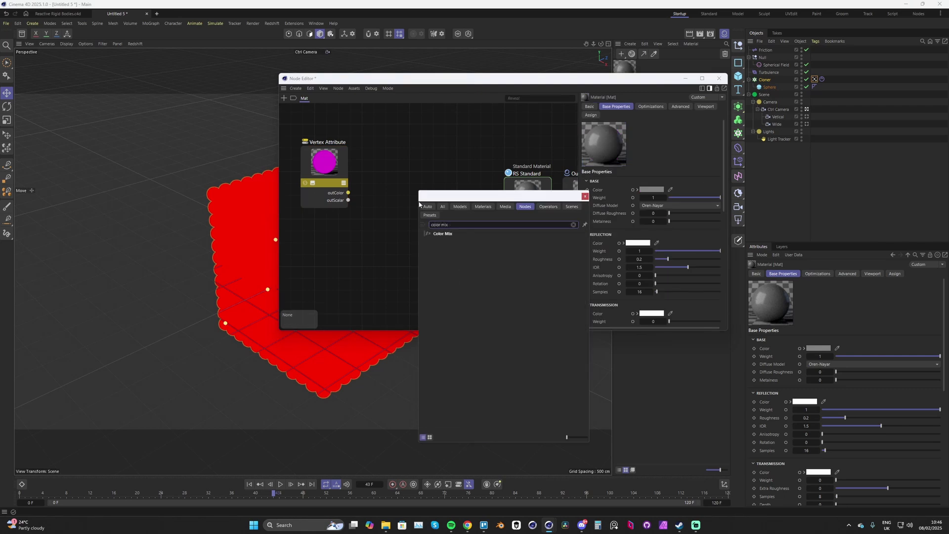
key("Return")
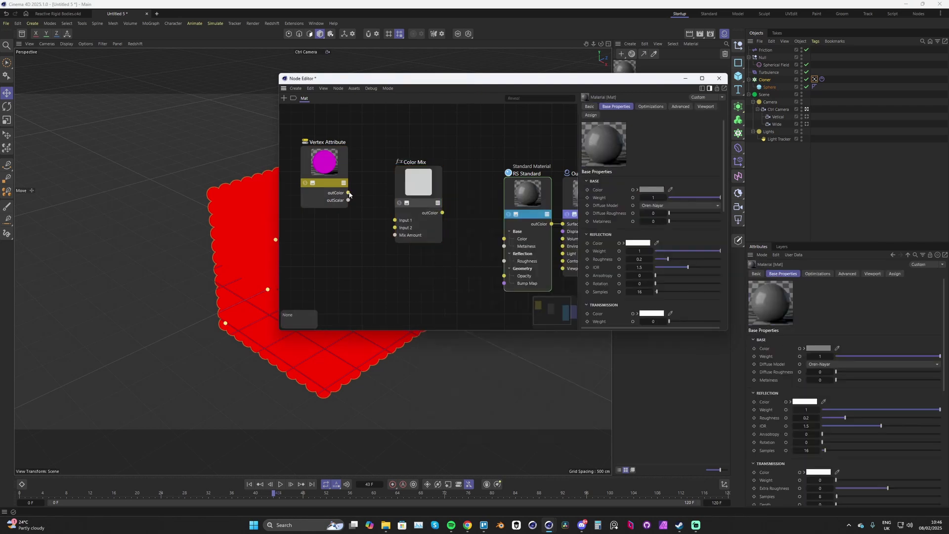
left_click_drag(370, 205, 396, 235)
Set the Color Mix Input 1 colour to a saturated blue
left_click(635, 185)
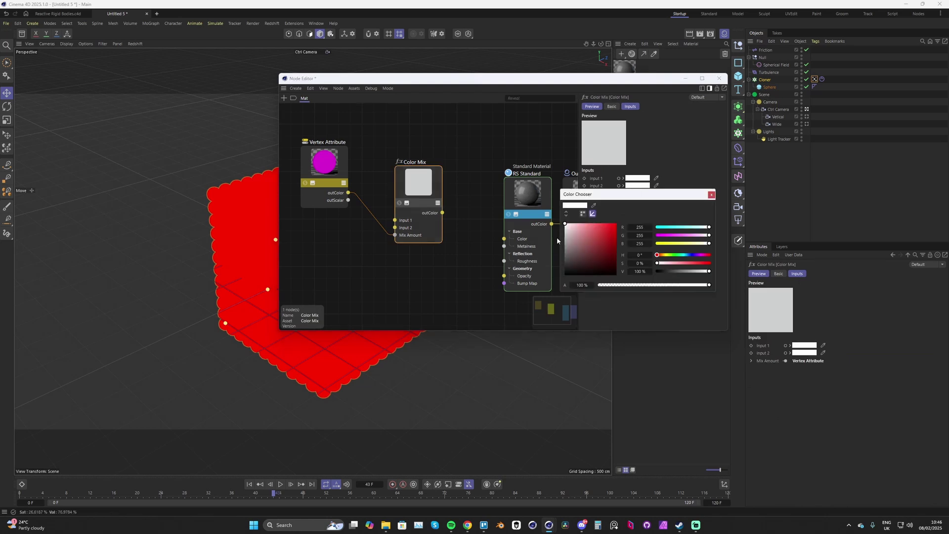
left_click(711, 195)
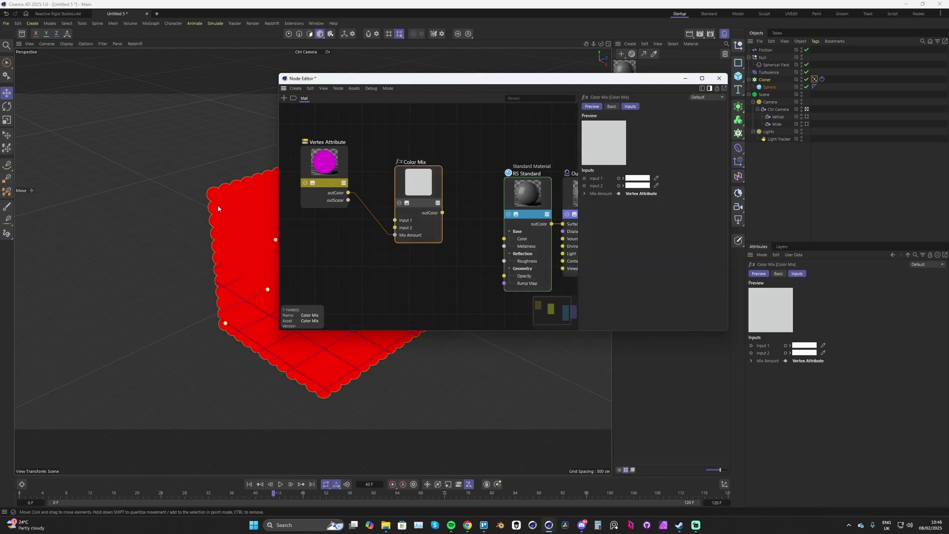
left_click(640, 180)
left_click_drag(685, 248, 688, 248)
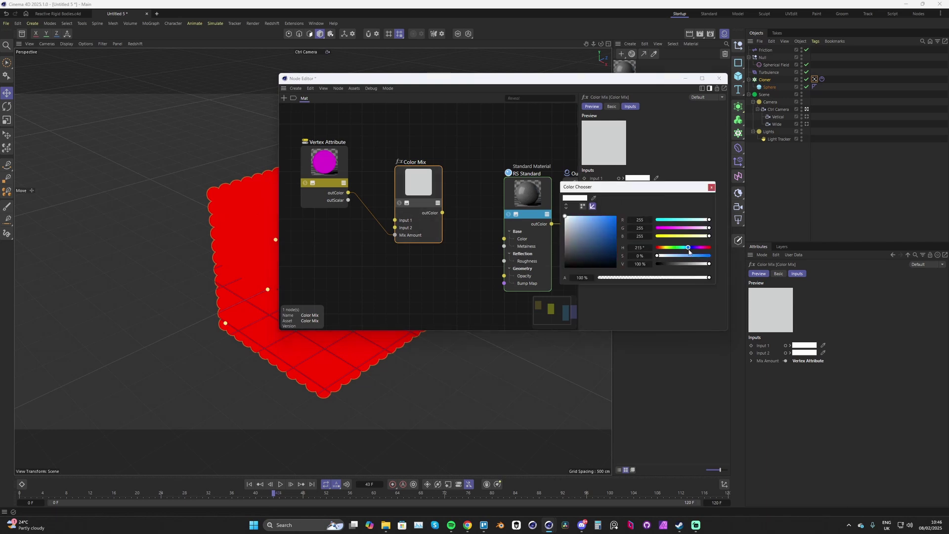
left_click_drag(606, 220, 614, 218)
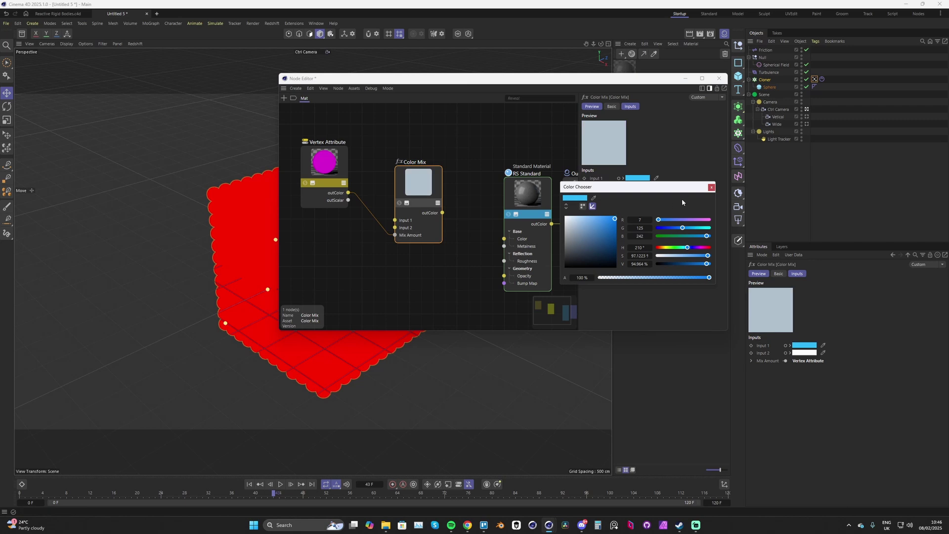
left_click(650, 248)
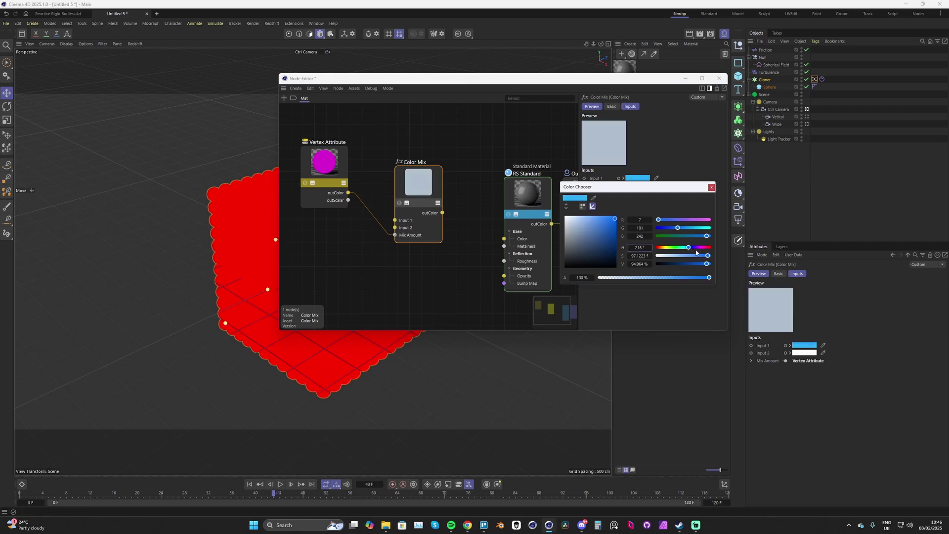
left_click(713, 187)
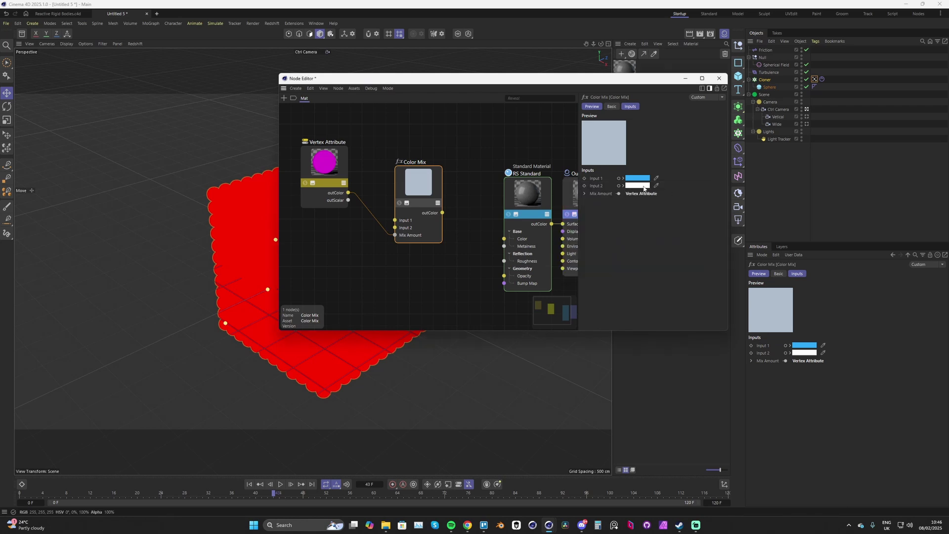
Set Input 2 to a vivid orange and connect the Color Mix output to Base Color
left_click(641, 187)
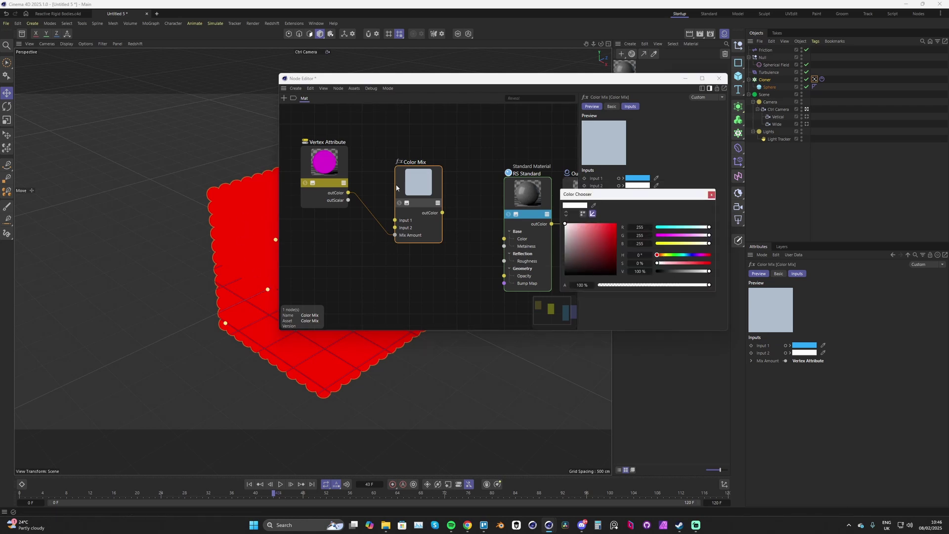
left_click_drag(439, 89, 518, 101)
left_click(753, 205)
left_click_drag(782, 279, 777, 279)
left_click_drag(726, 249, 734, 244)
left_click(768, 275)
left_click(769, 276)
left_click(768, 275)
left_click(768, 275)
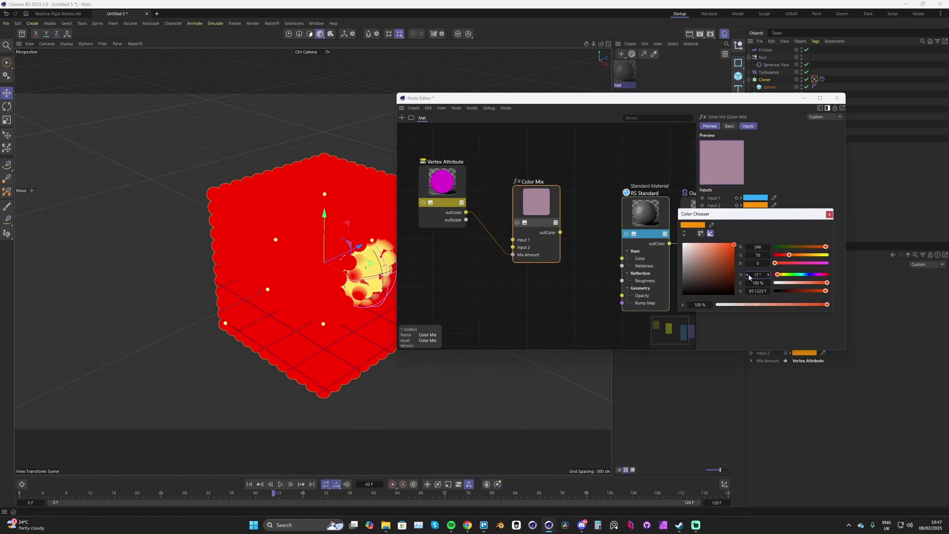
left_click_drag(560, 232, 621, 258)
left_click(641, 225)
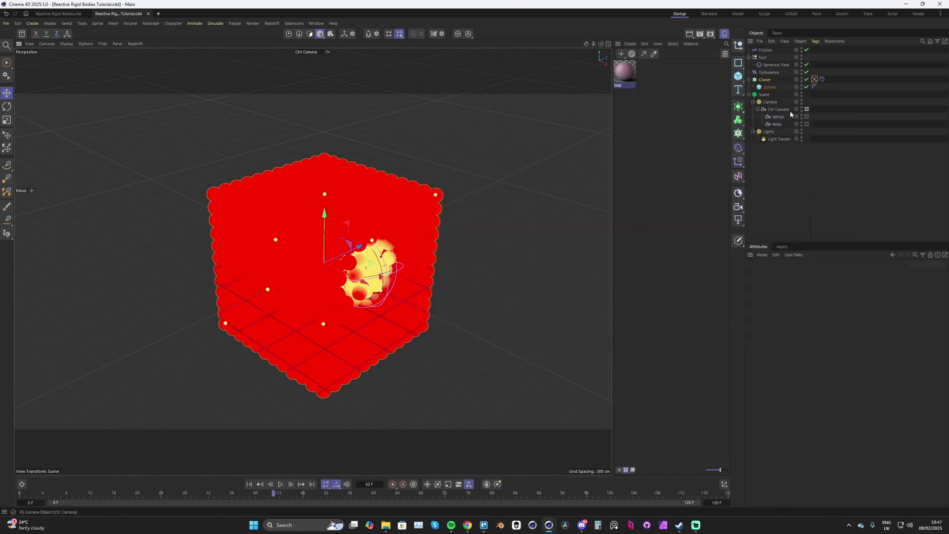
Set the Ctrl Camera to an 80 mm focal length and pull it back to frame the cube
left_click(781, 110)
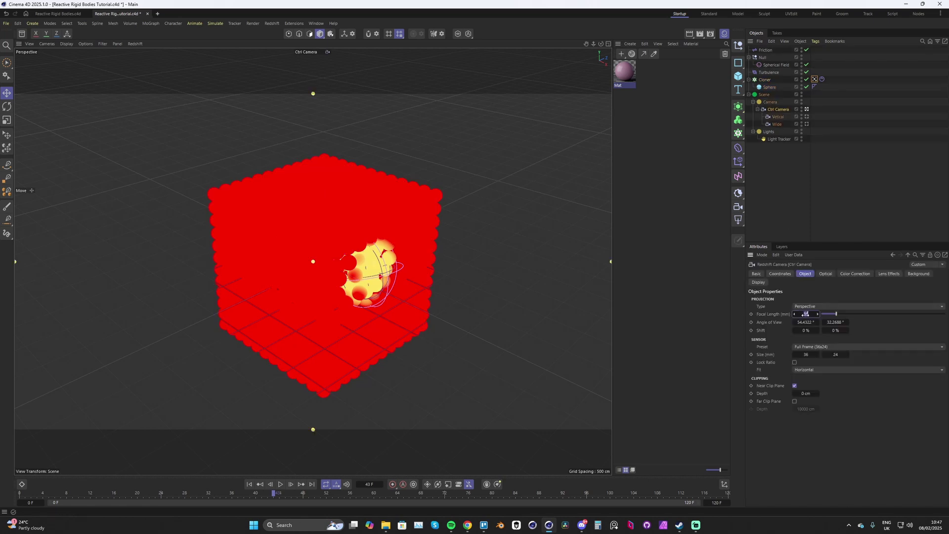
left_click_drag(806, 315, 807, 315)
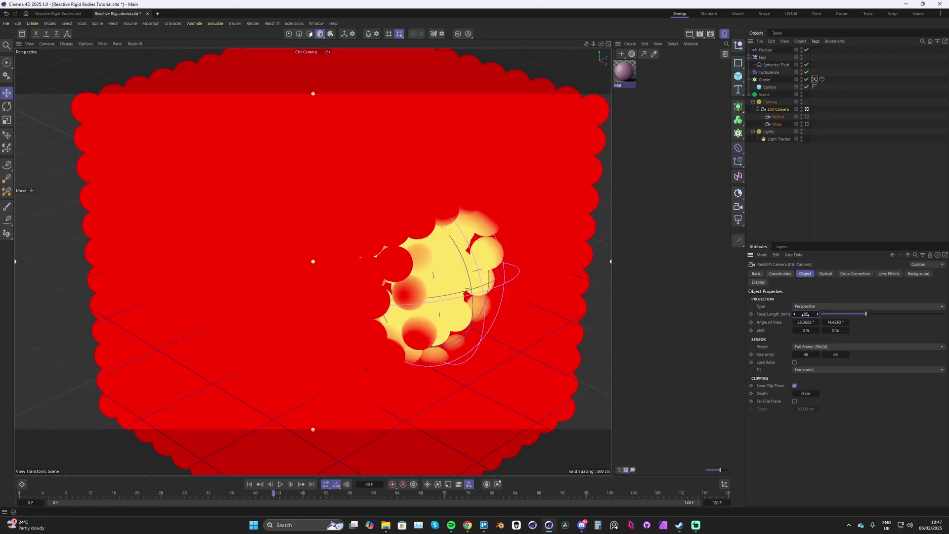
left_click(779, 274)
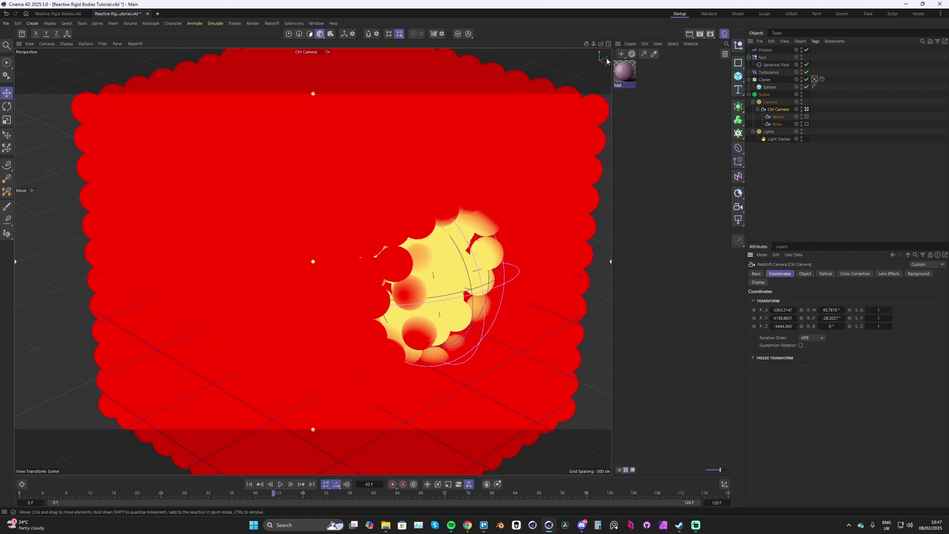
left_click_drag(593, 43, 564, 44)
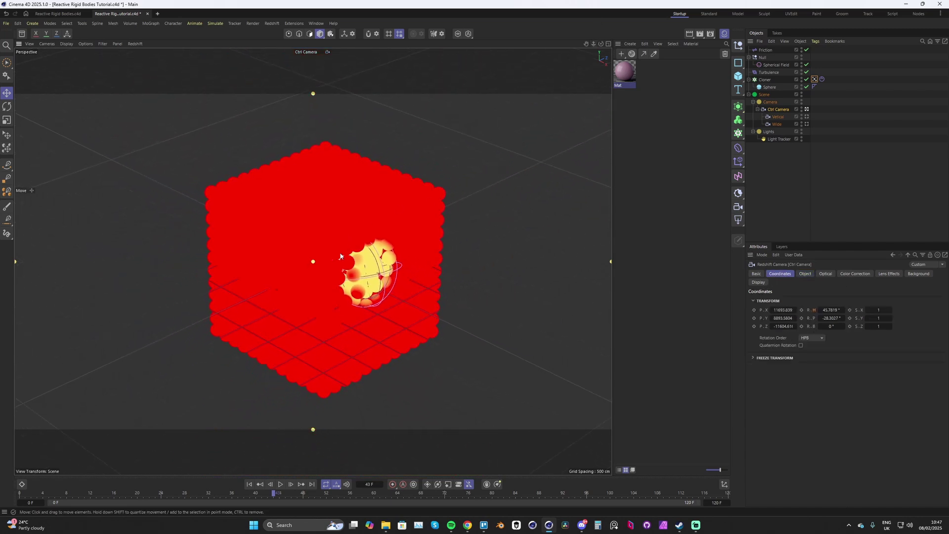
left_click_drag(340, 256, 347, 227, "alt")
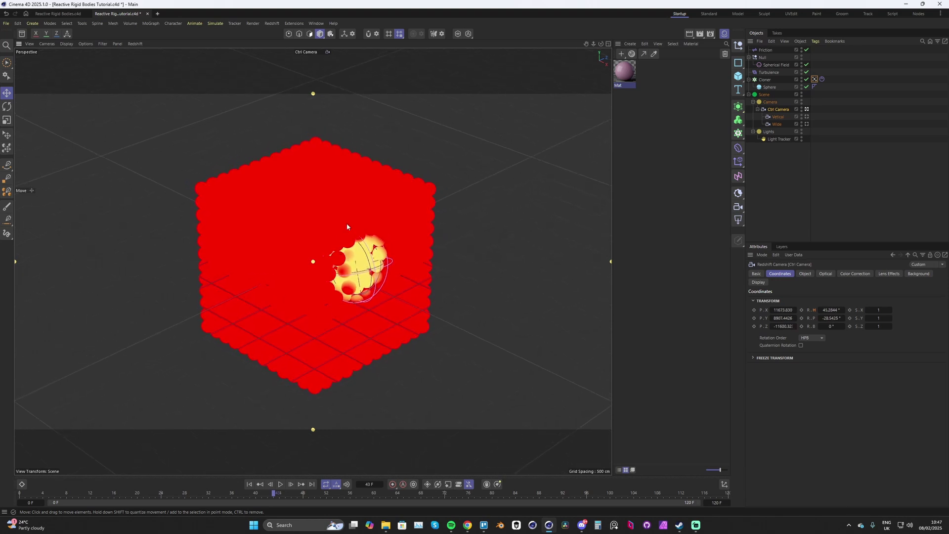
Add an RS Area Light to the Lights group and move it out right of the cube
left_click(807, 109)
left_click(760, 133)
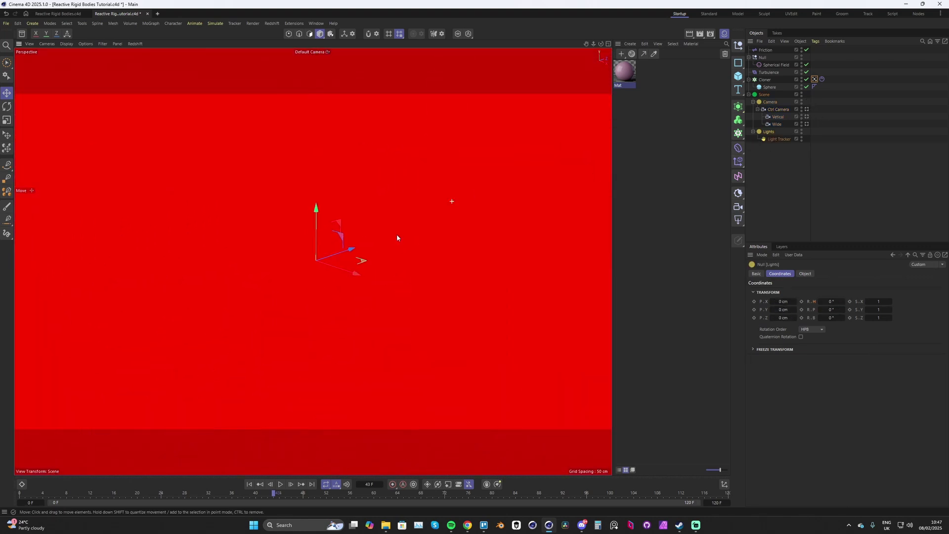
left_click(764, 80)
key("s")
scroll(454, 191, "down", 4)
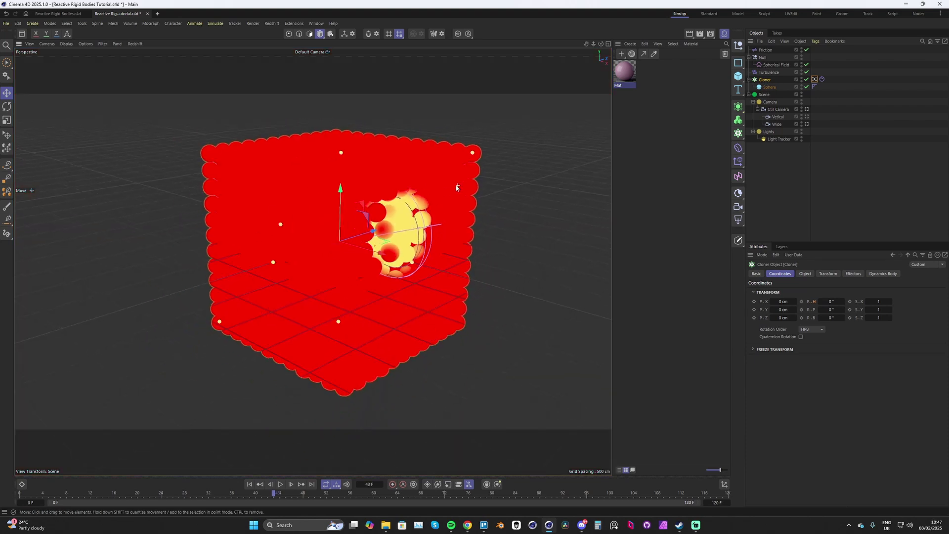
left_click_drag(508, 176, 464, 190, "alt")
middle_click_drag(444, 154, 413, 193, "alt")
scroll(412, 194, "down", 2)
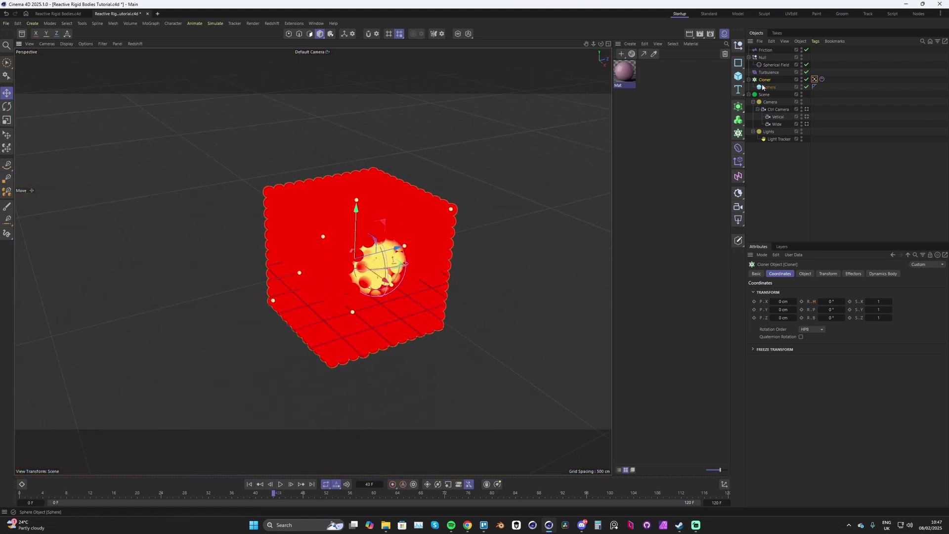
left_click(768, 132)
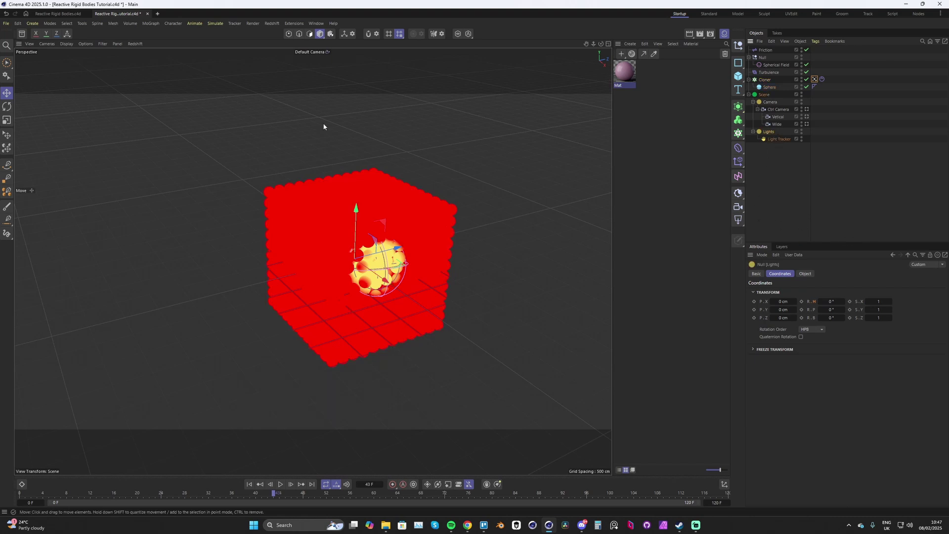
left_click(739, 223)
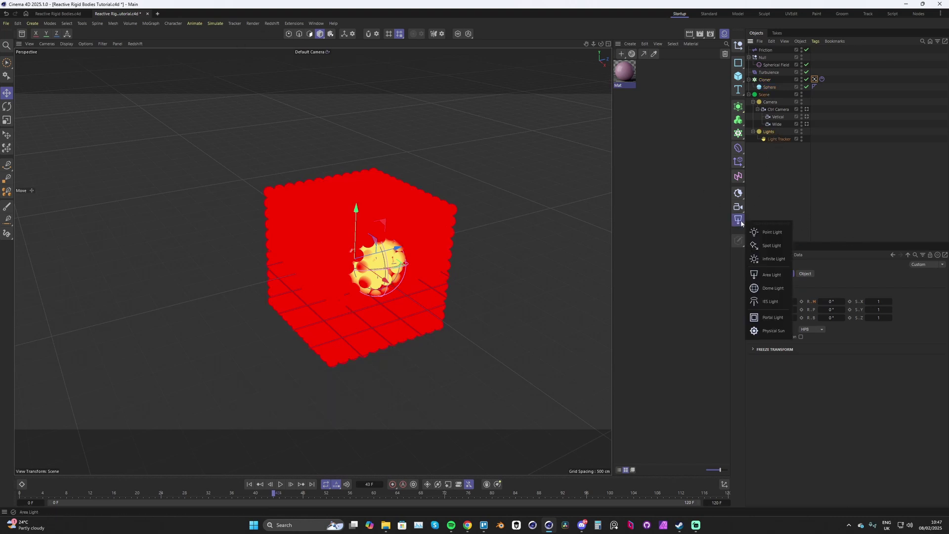
left_click(766, 275)
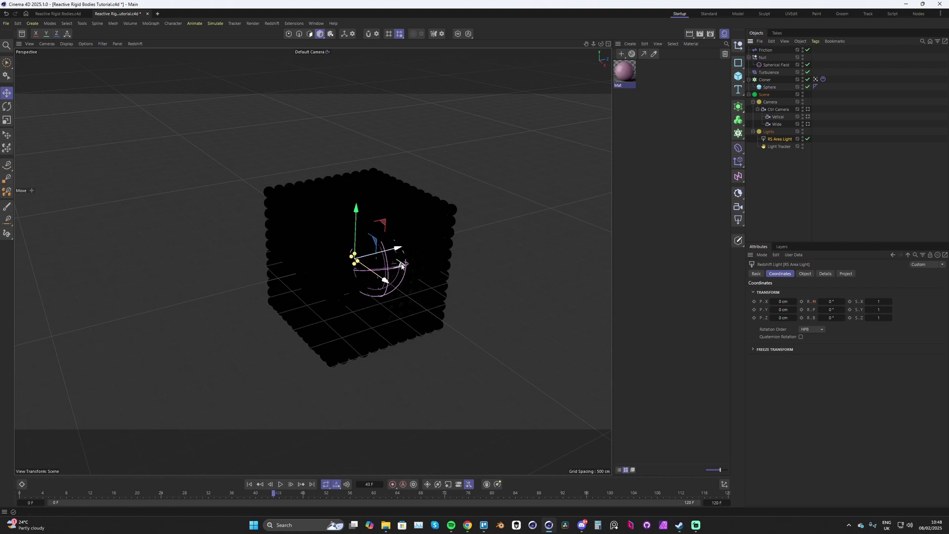
left_click_drag(385, 258, 544, 282)
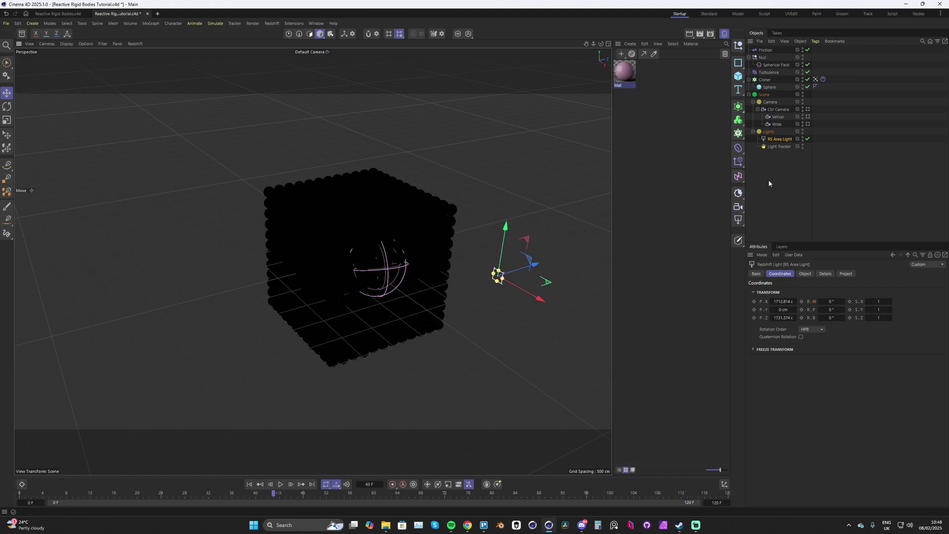
Give the area light a Target tag aimed at the Light Tracker
right_click(780, 139)
mouse_move(804, 156)
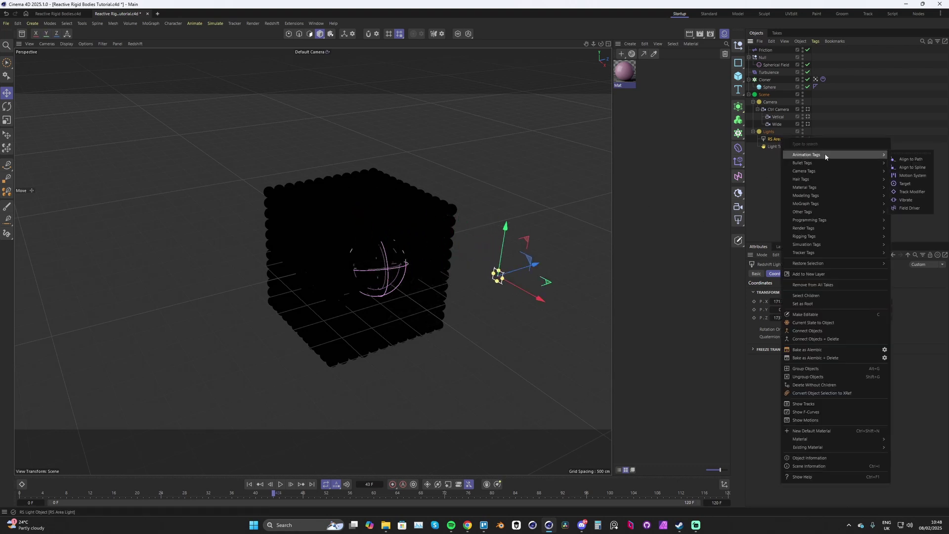
left_click(908, 184)
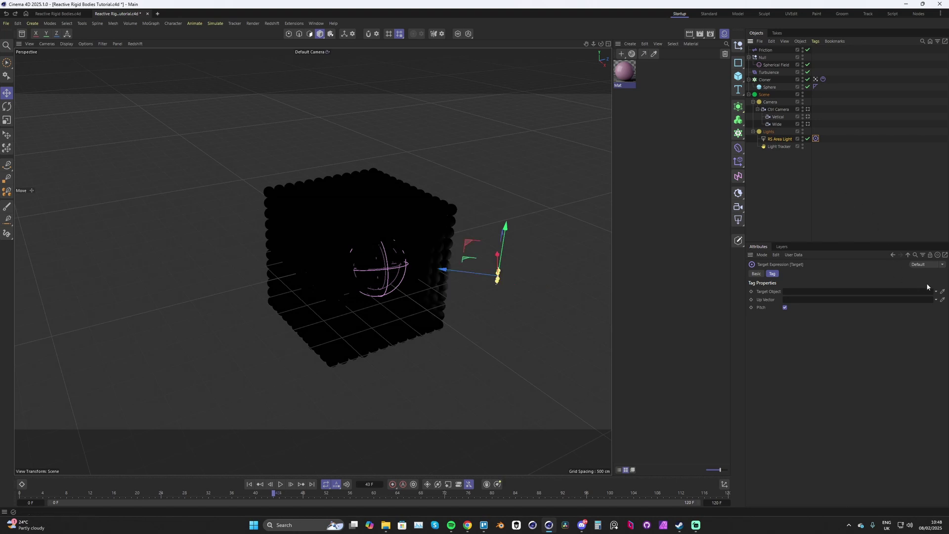
left_click(942, 291)
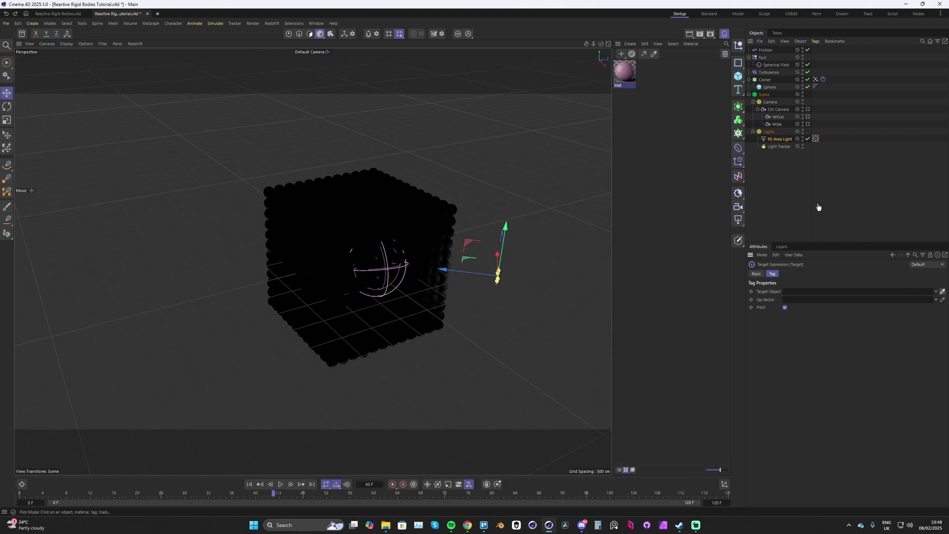
left_click(777, 149)
left_click(776, 147)
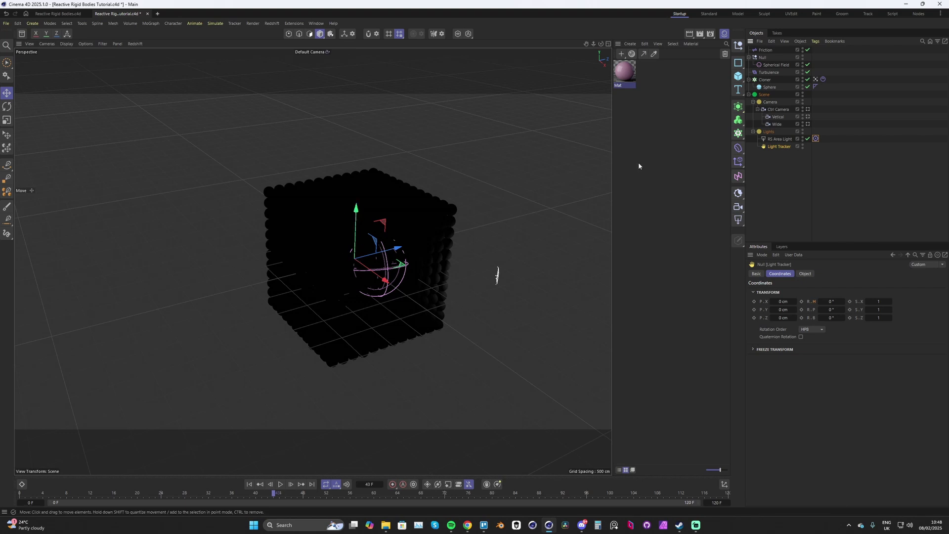
Scale the area light up
left_click(774, 140)
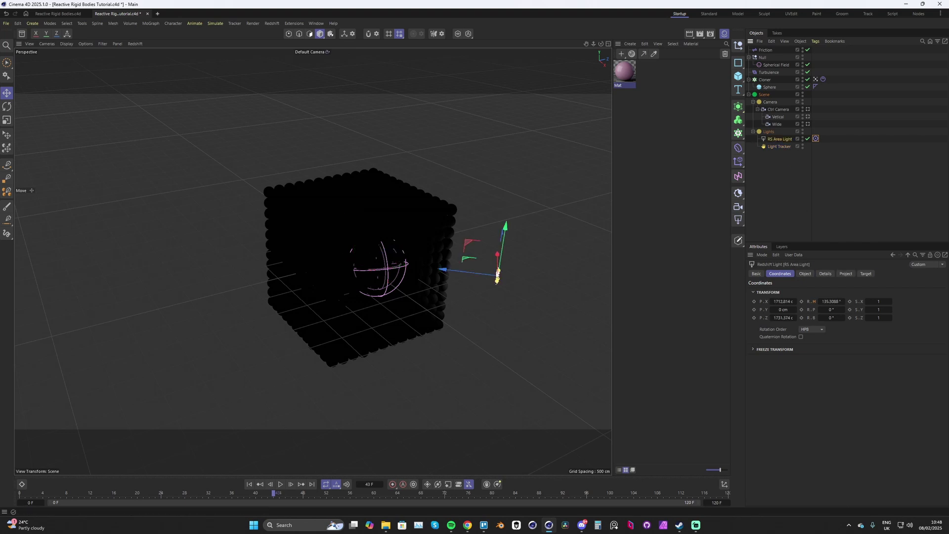
left_click_drag(498, 271, 462, 361, "alt")
left_click_drag(470, 317, 518, 305)
left_click_drag(463, 363, 567, 149, "alt")
Push the area light further back and start a progressive render in the Redshift RenderView
left_click_drag(523, 196, 569, 171)
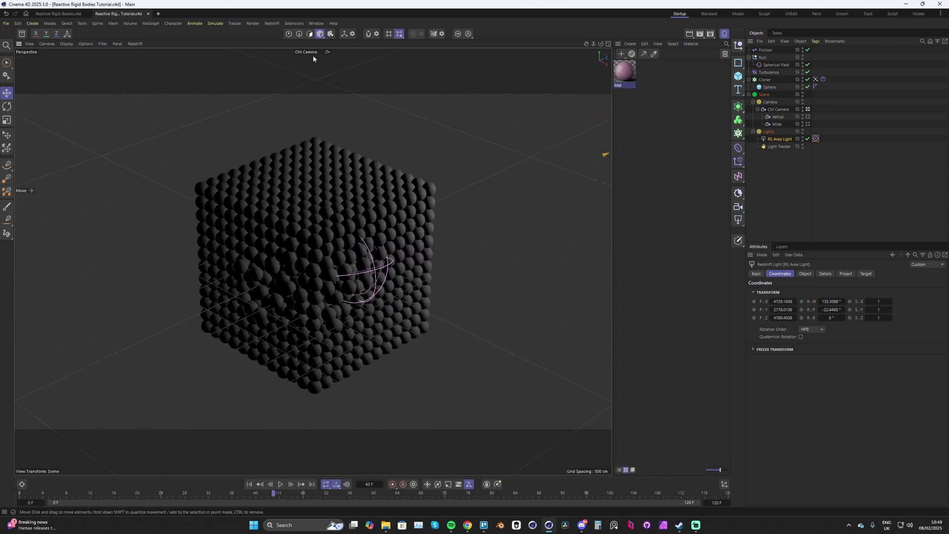
left_click(273, 24)
left_click(286, 83)
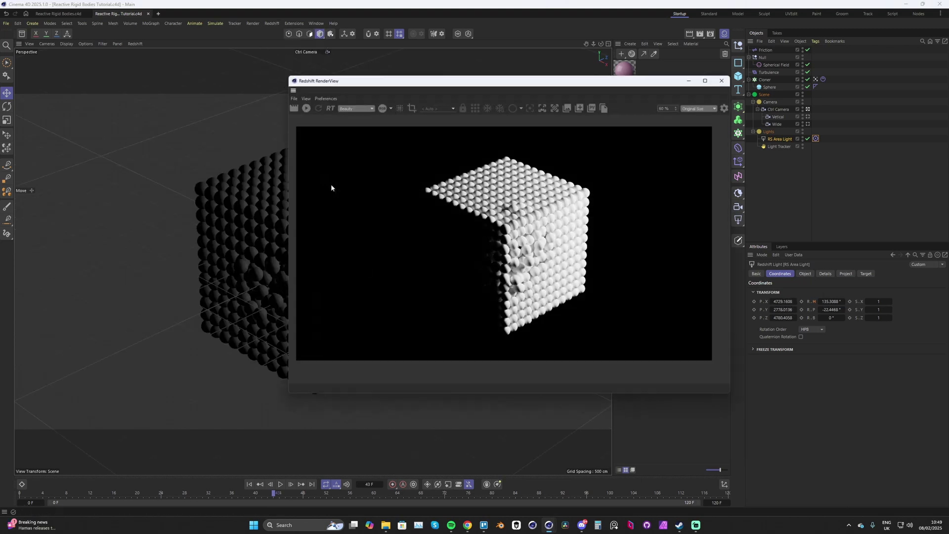
left_click(301, 106)
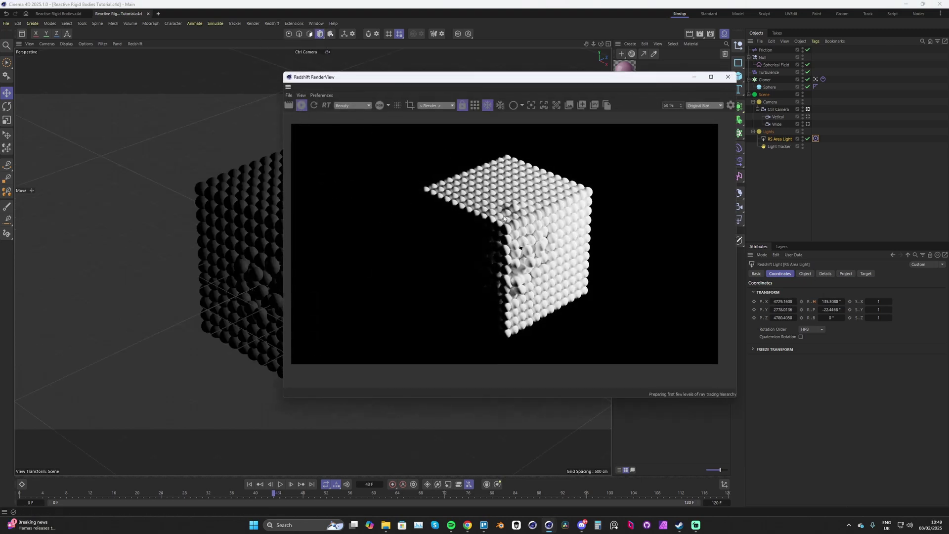
left_click_drag(541, 77, 359, 72)
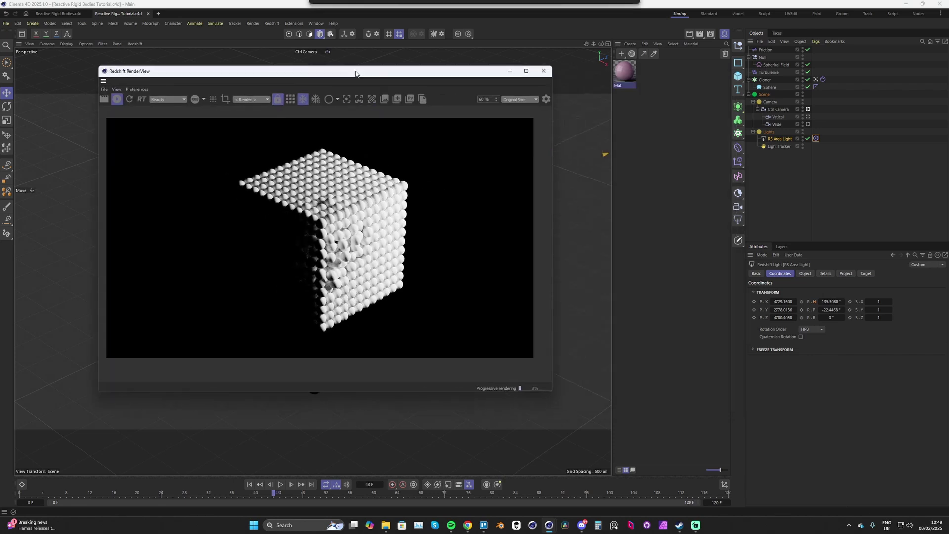
Add an RS Dome Light under Lights, hide it in the viewport, and stop the render
left_click(768, 131)
left_click_drag(736, 220, 776, 288, "shift")
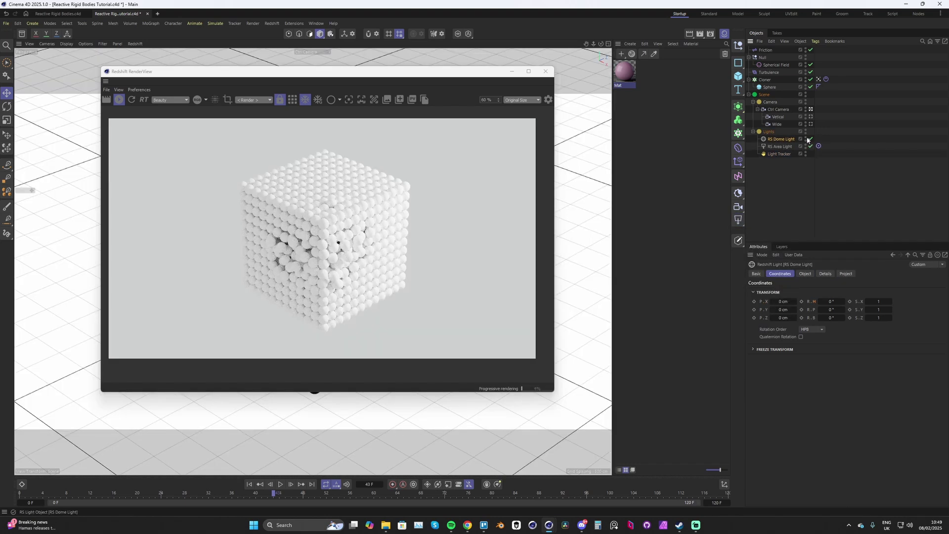
left_click(806, 138)
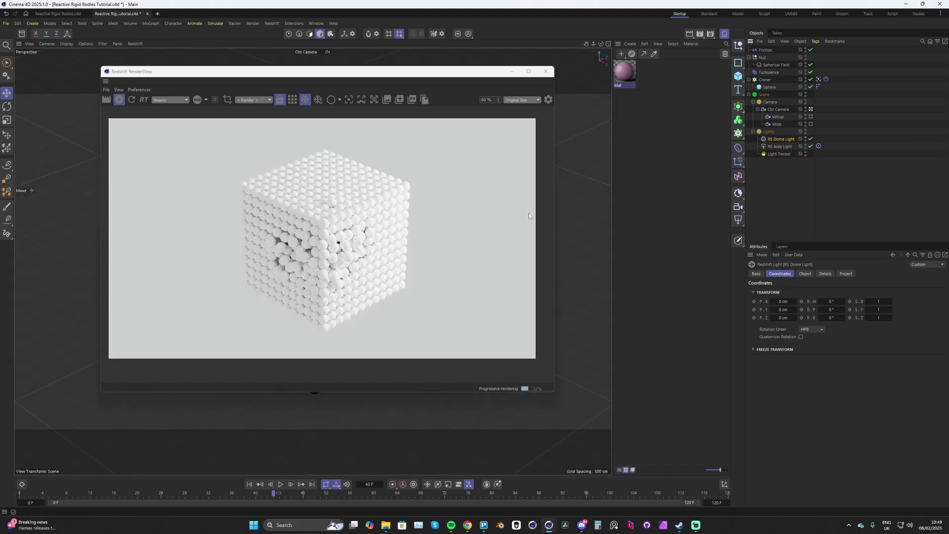
left_click(121, 100)
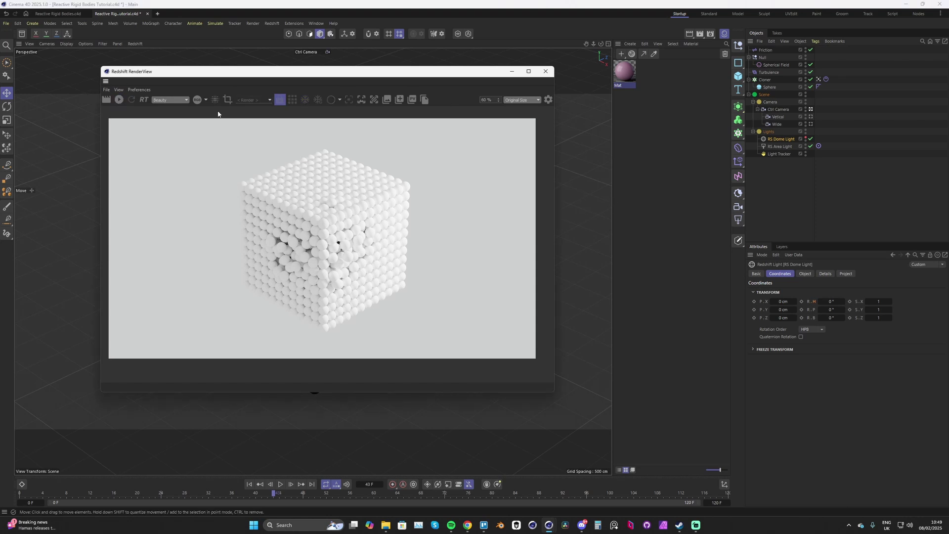
Apply the Mat material to the Cloner and save the project
left_click(511, 71)
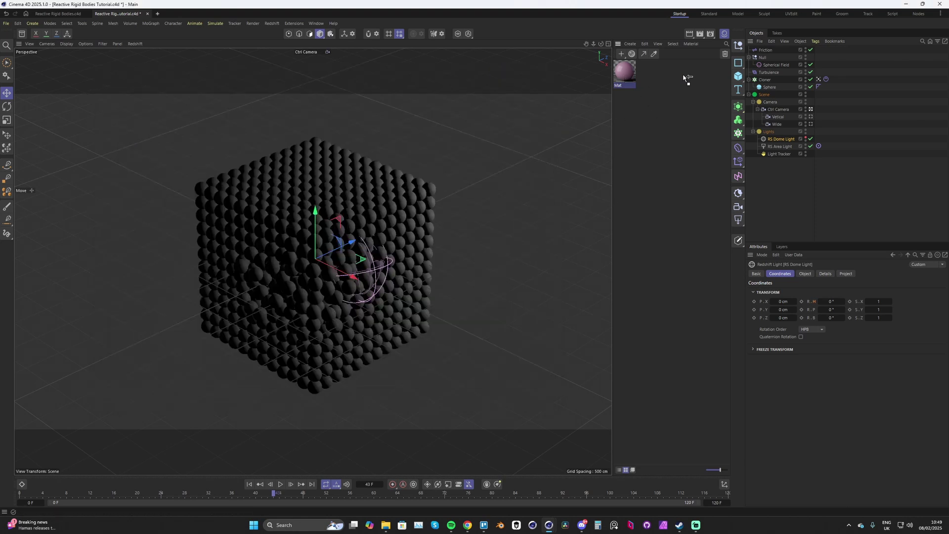
left_click_drag(763, 81, 764, 79)
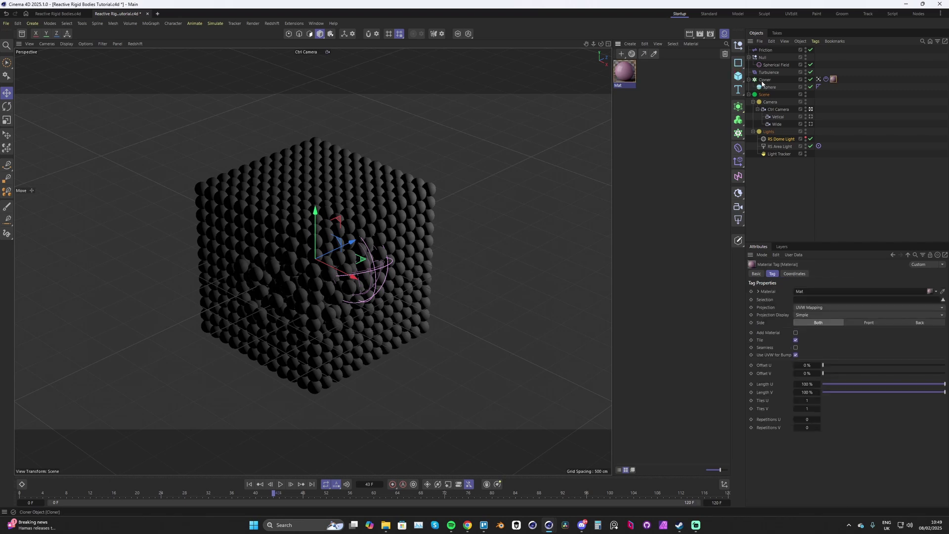
key("ctrl+s")
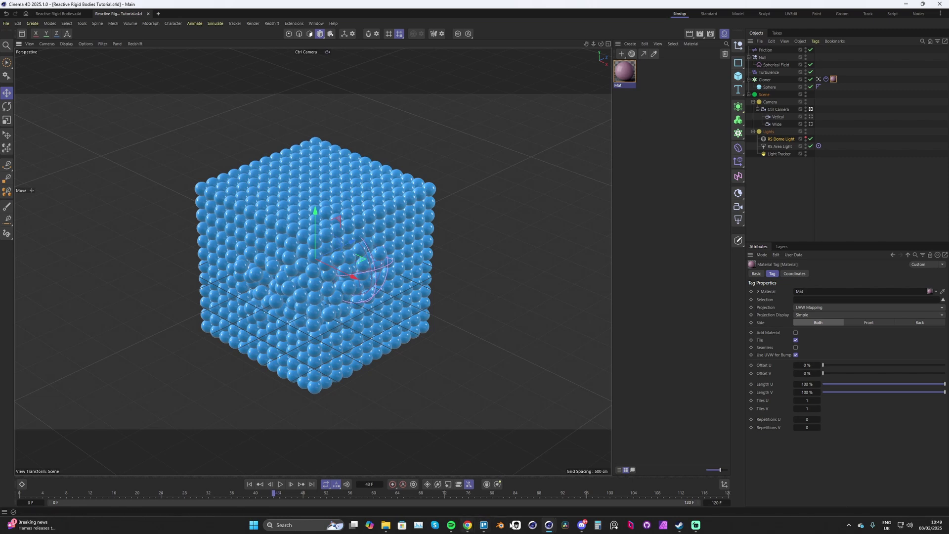
Restore the Redshift RenderView and start rendering the scene
mouse_move(546, 526)
left_click(585, 487)
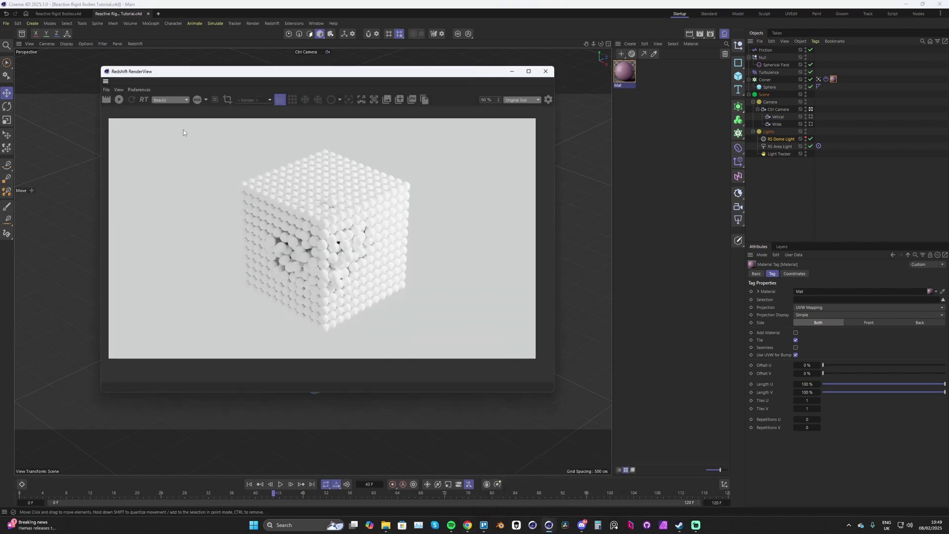
left_click(120, 100)
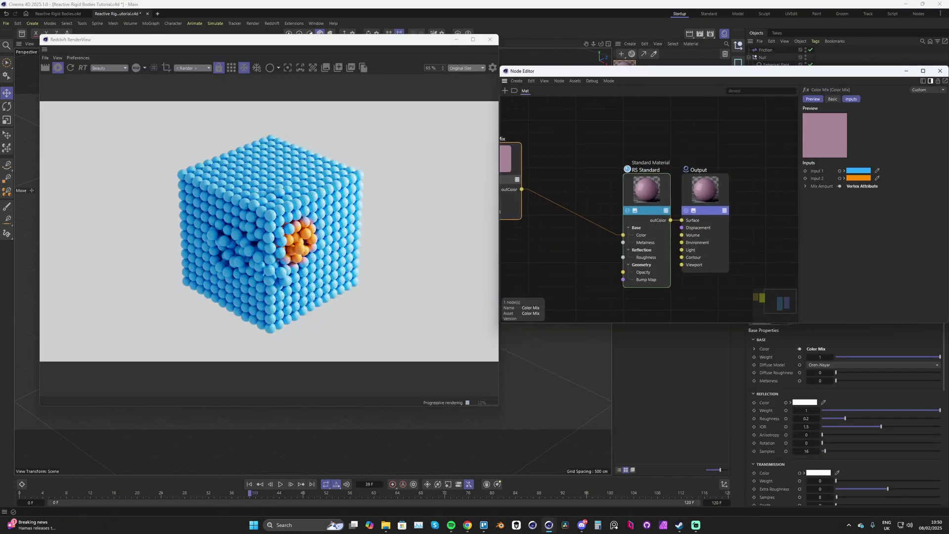
Raise the RS Standard transmission weight, set dispersion to 0.21, and resize the Spherical Field
middle_click_drag(649, 199, 633, 195)
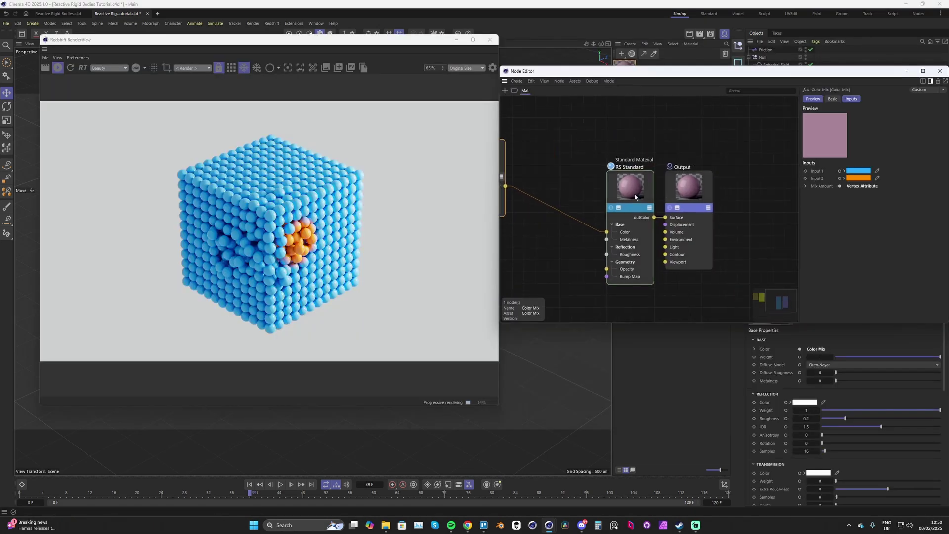
left_click(633, 195)
scroll(840, 228, "down", 2)
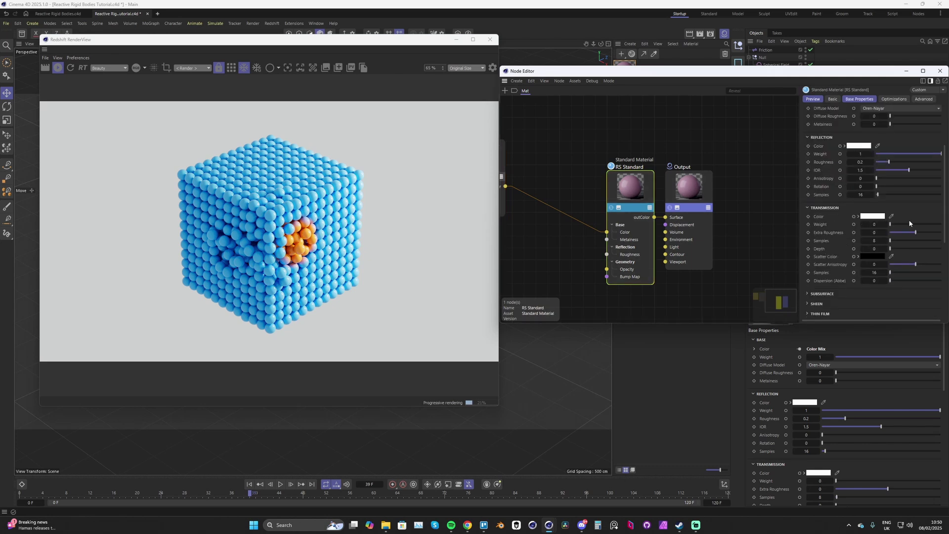
left_click_drag(909, 223, 923, 225)
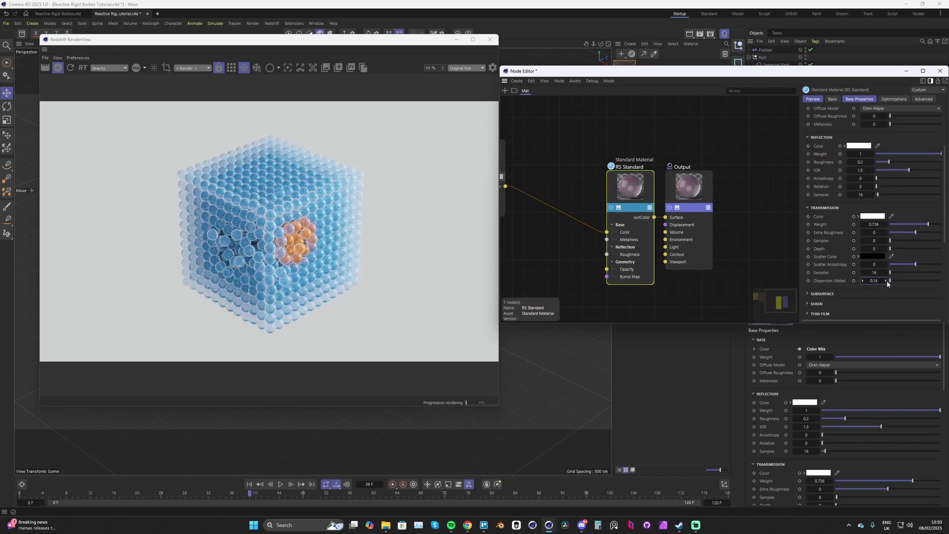
left_click_drag(887, 282, 887, 280)
scroll(301, 222, "up", 2)
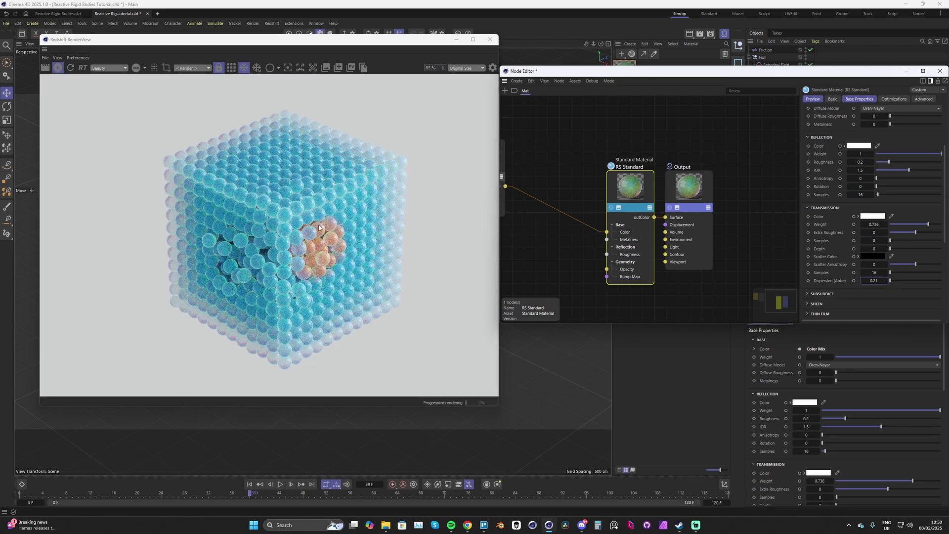
left_click_drag(319, 225, 310, 221)
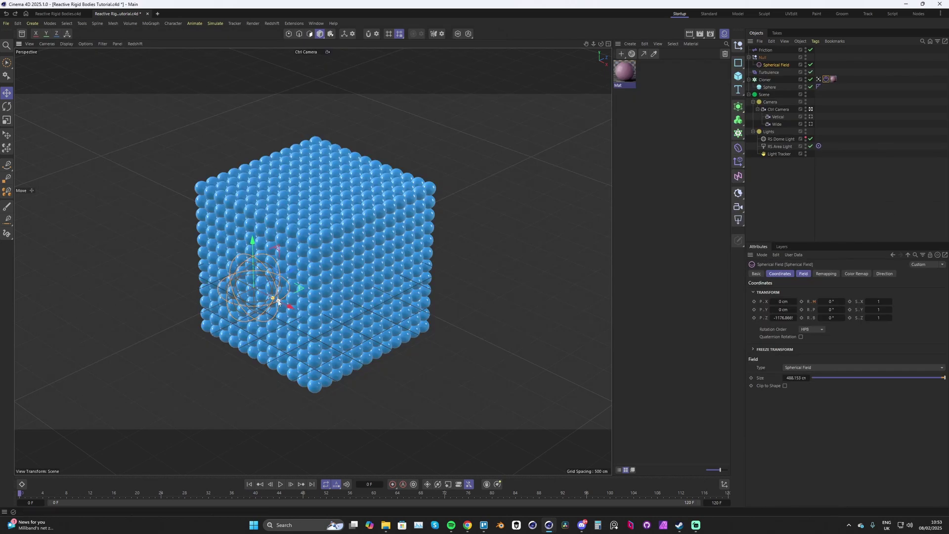
left_click_drag(278, 301, 284, 305)
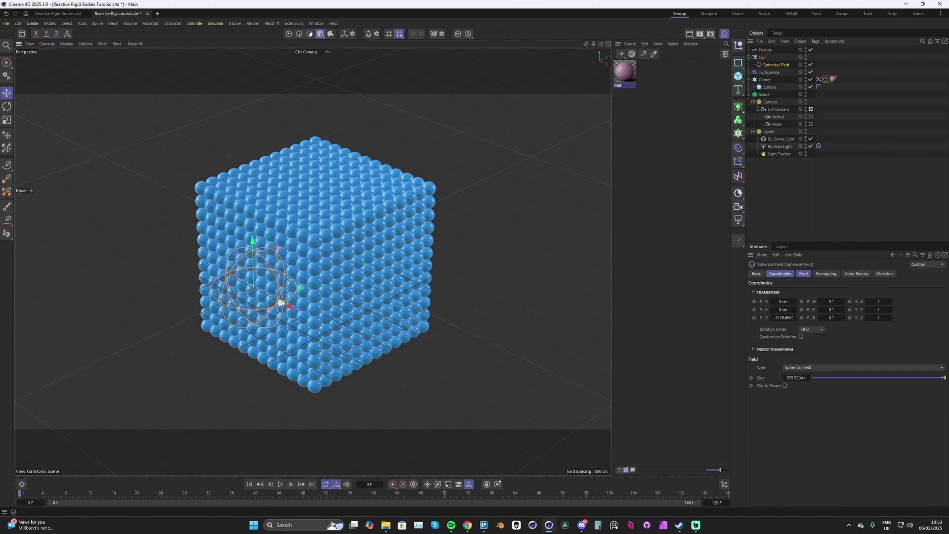
Replay the simulation with Dynamics Body Follow Position 3, then restore it to 4 and check Mass
key("F8")
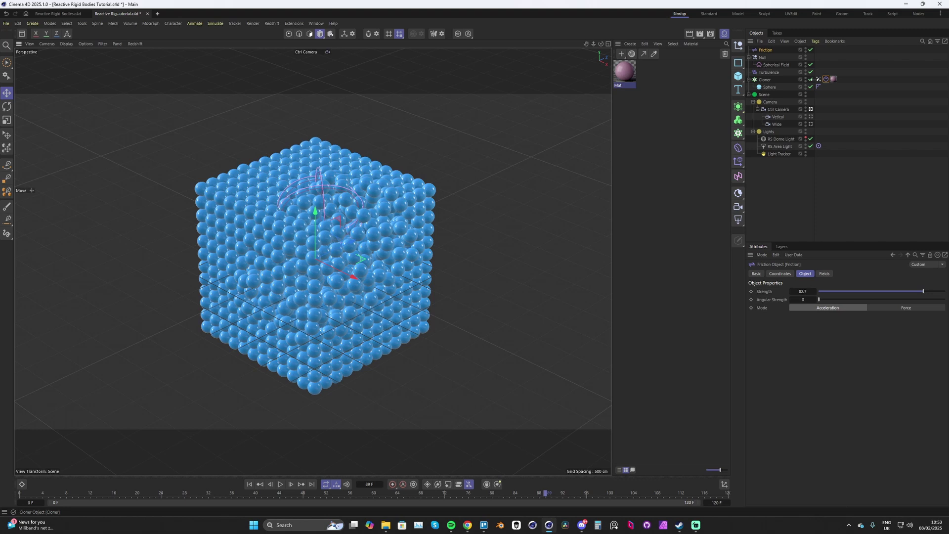
left_click(826, 79)
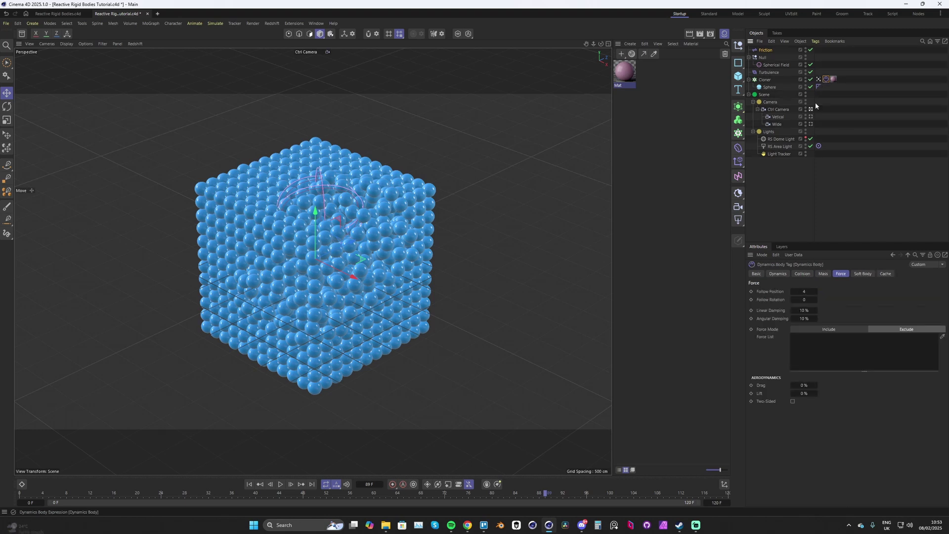
left_click(793, 291)
key("F8")
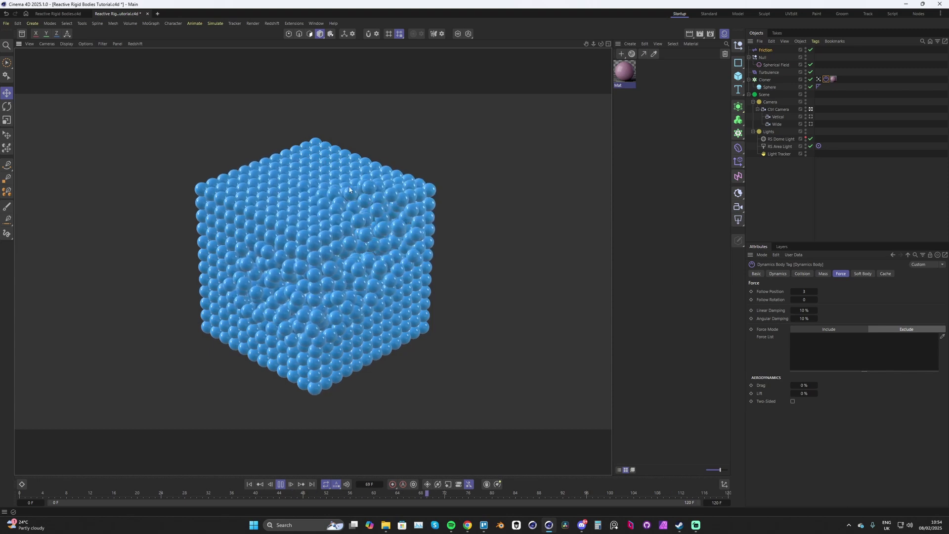
key("space")
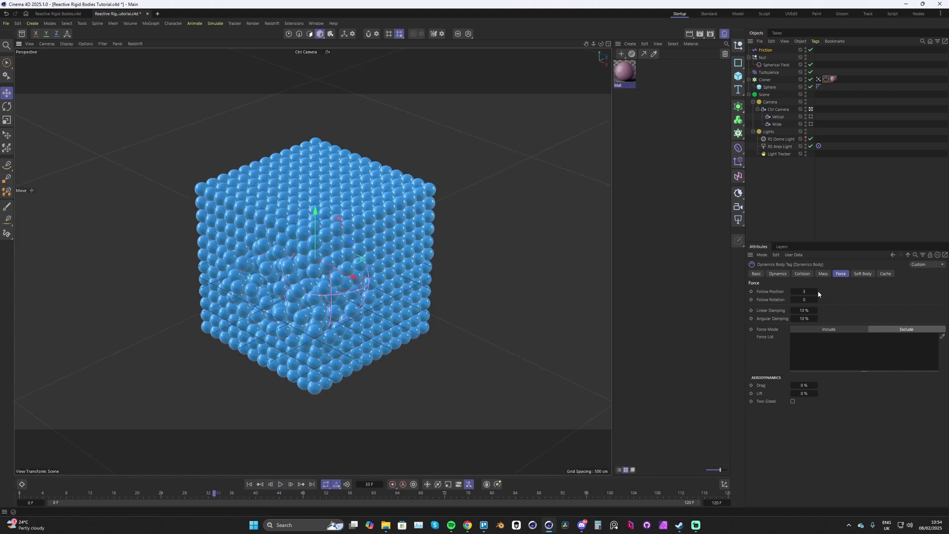
left_click(816, 291)
key("space")
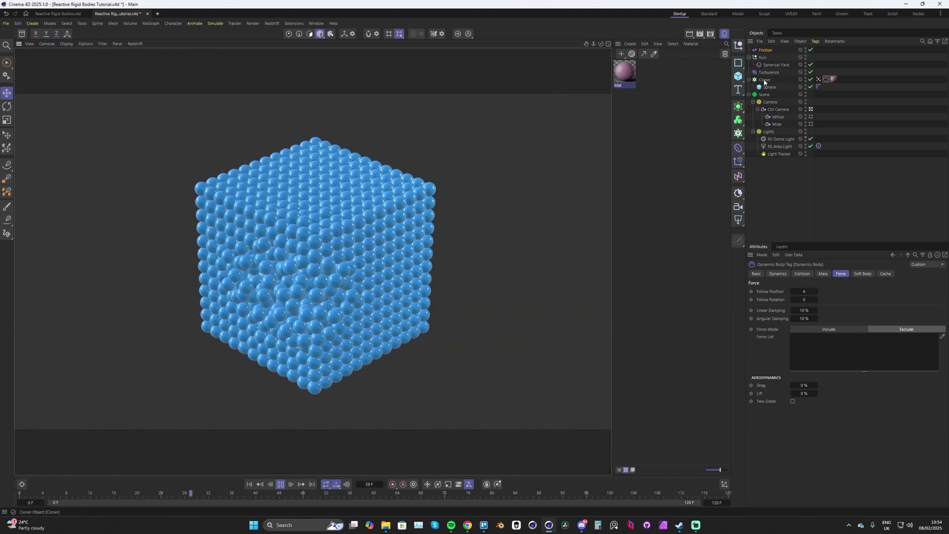
left_click(823, 273)
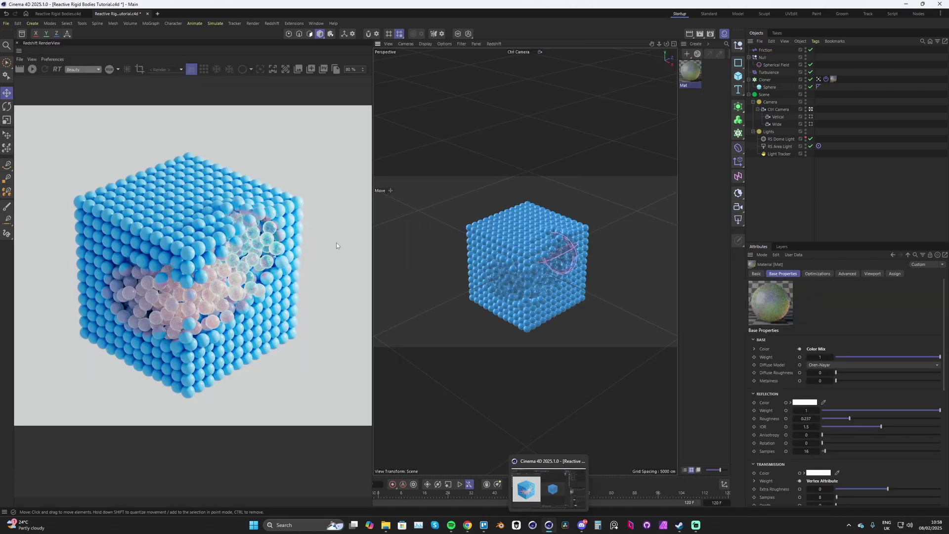
Show the Cloner's Vertex Map tag with its Decay and Spherical Field layers
left_click(819, 79)
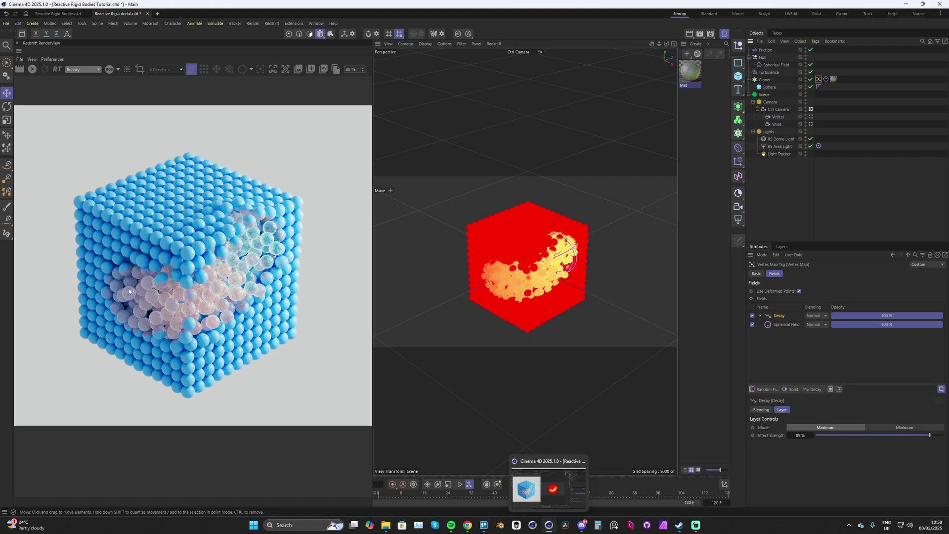
Open the Mat node graph, select the Color Mix node, and zoom the render to 200%
double_click(690, 72)
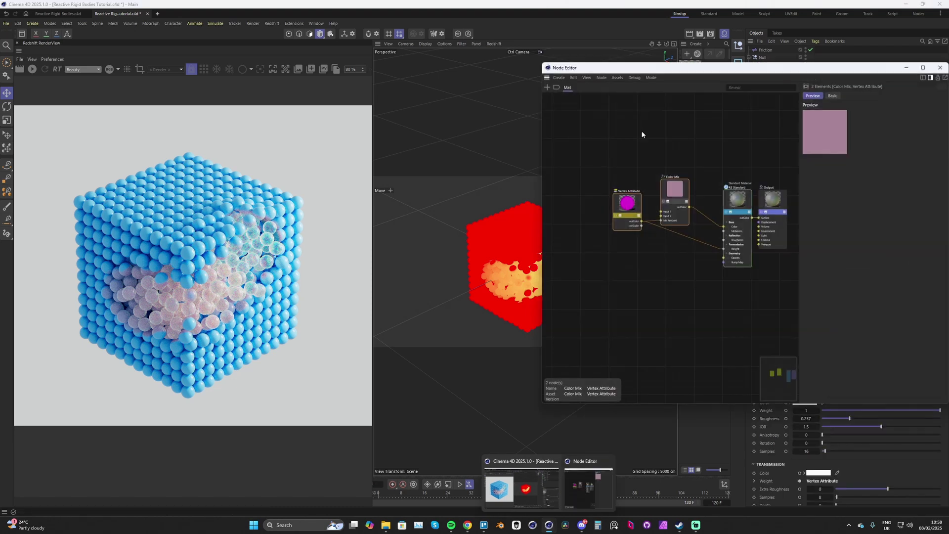
scroll(640, 235, "up", 3)
middle_click_drag(639, 235, 571, 241)
left_click_drag(563, 202, 568, 203)
left_click(645, 175)
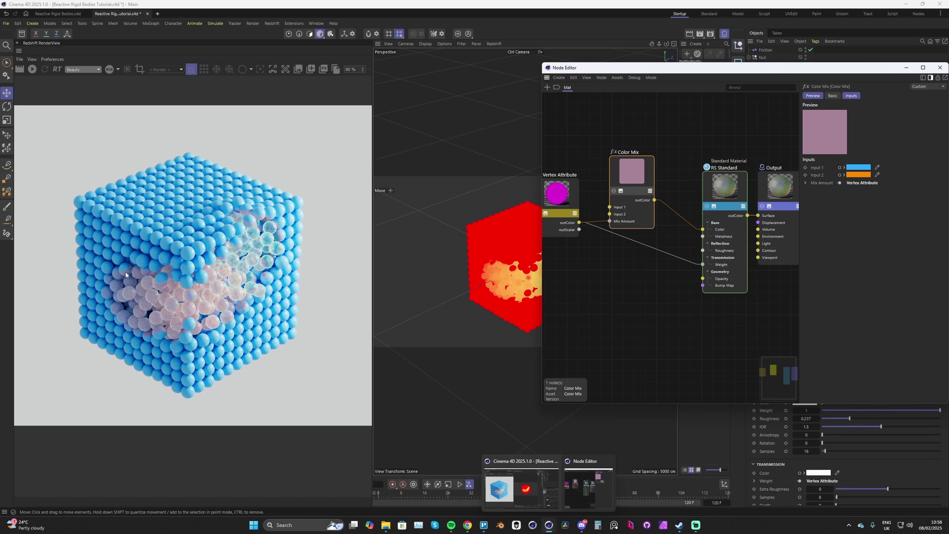
scroll(125, 275, "up", 4)
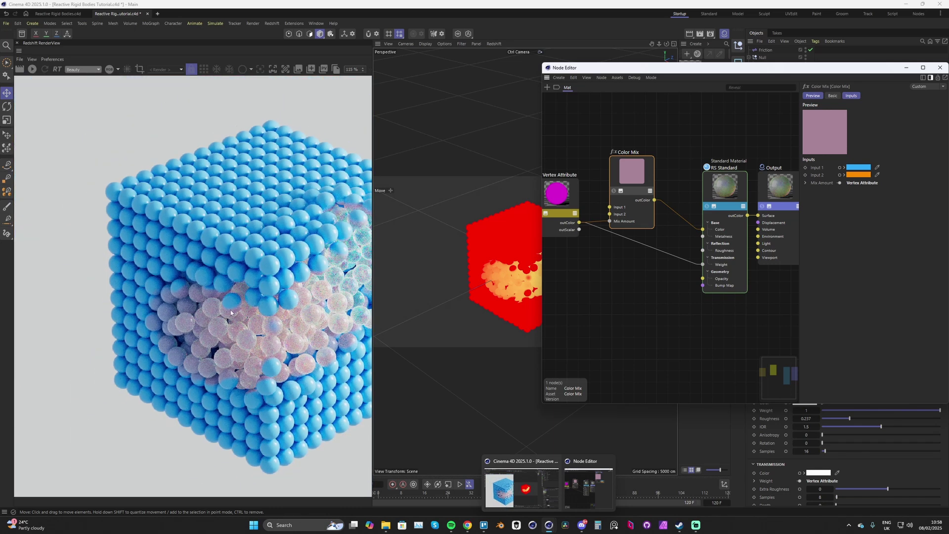